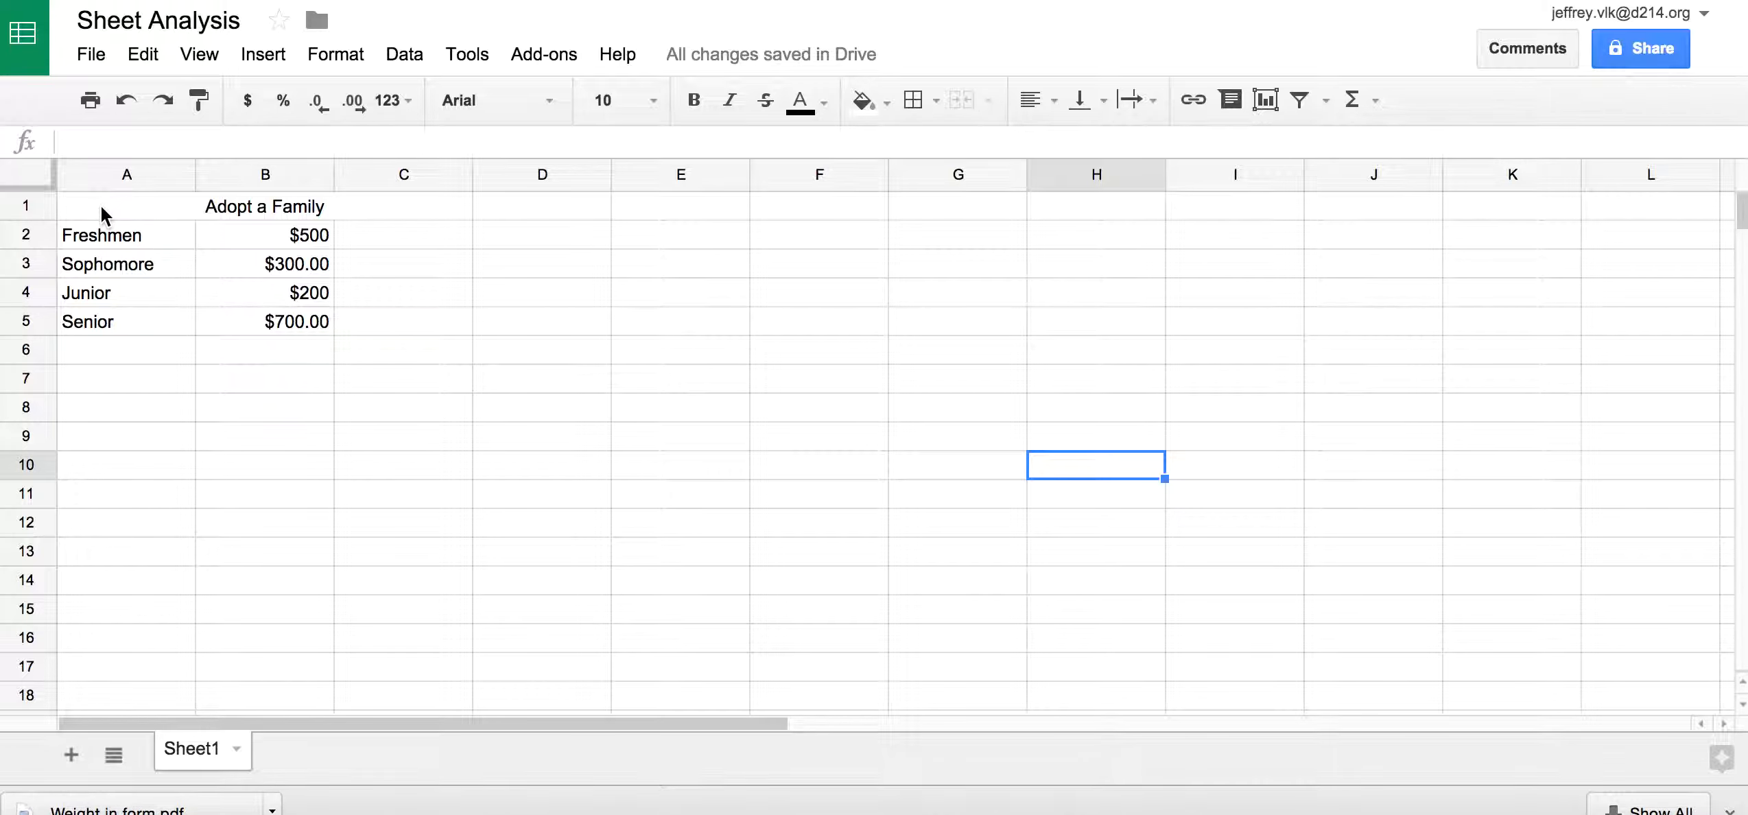
Open Explore for the Adopt a Family data in A1:C5 and review the suggested charts
{"action": "left_click_drag", "start_coordinate": [94, 207], "coordinate": [333, 316]}
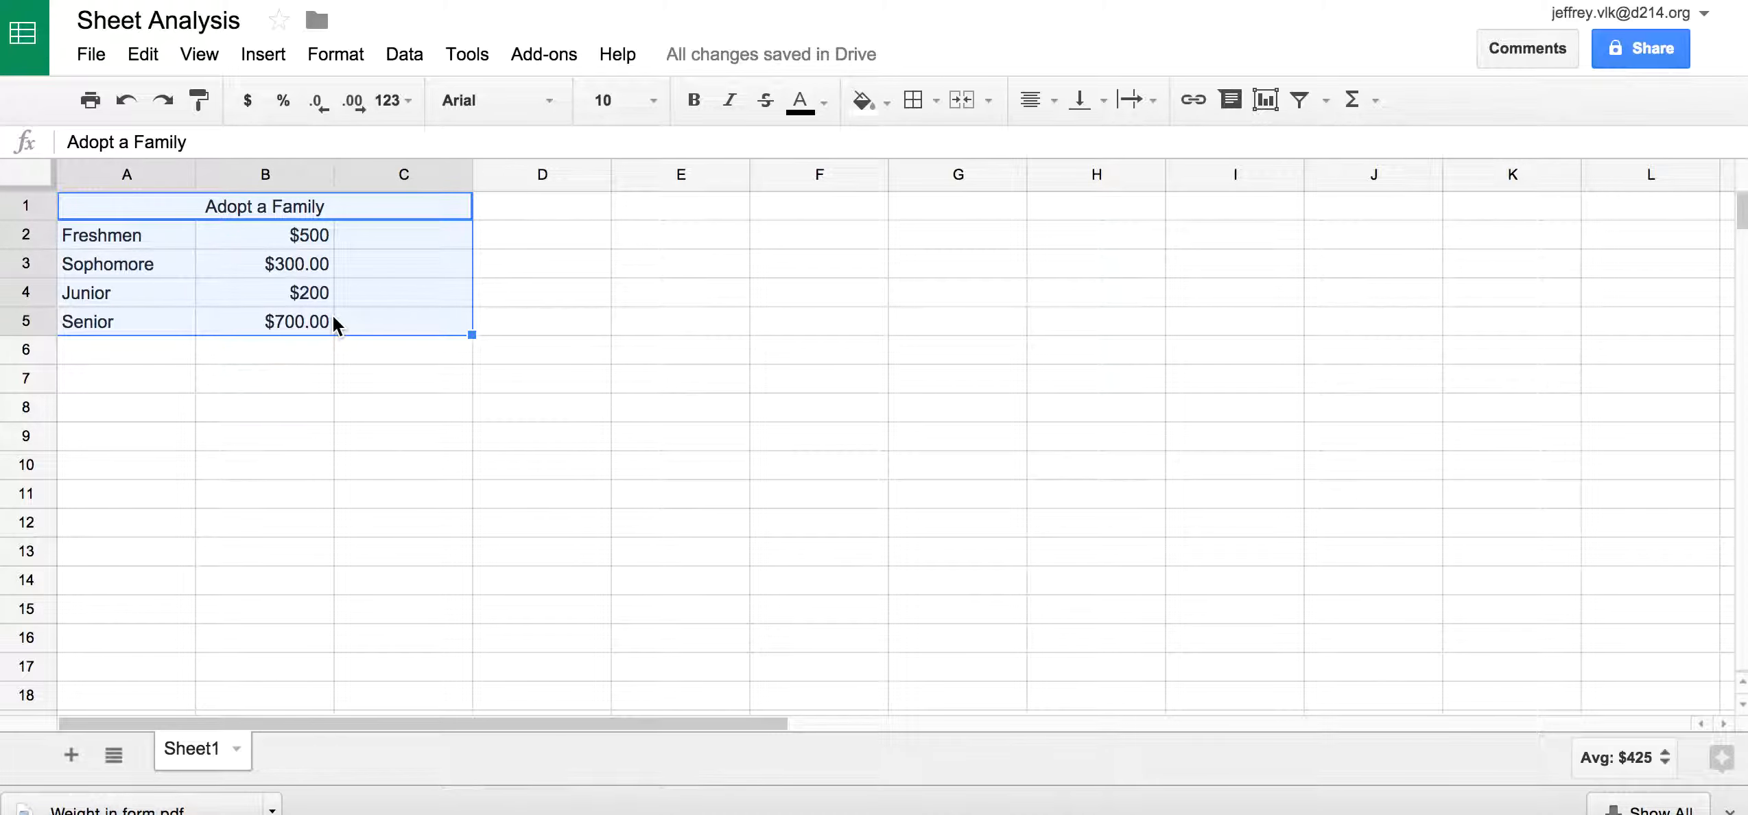
{"action": "left_click", "coordinate": [1725, 762]}
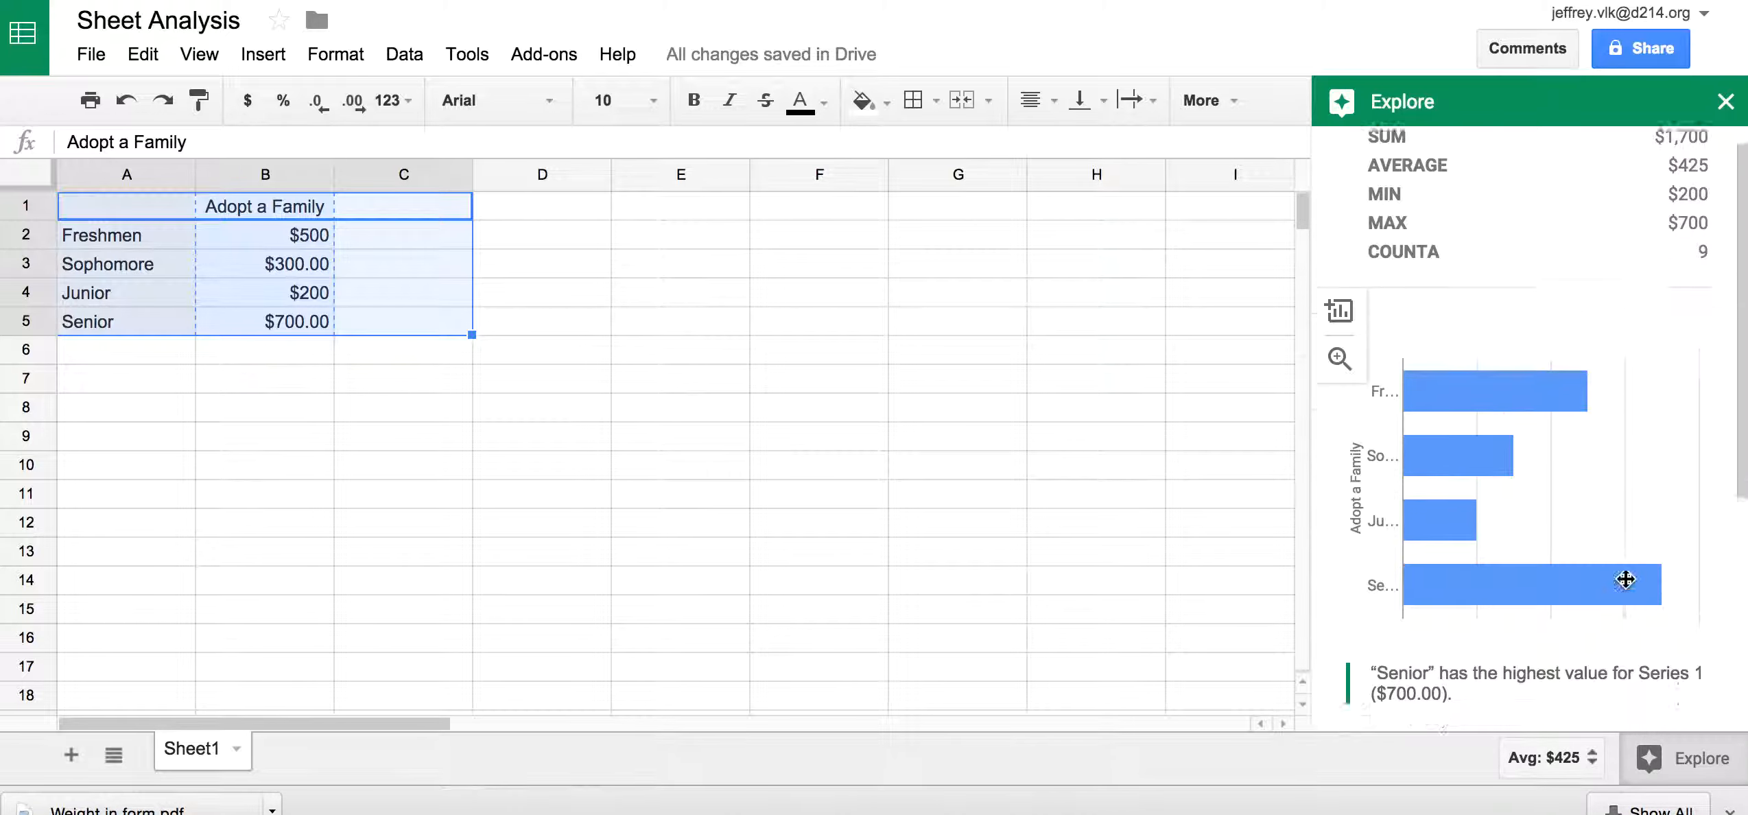
{"action": "scroll", "coordinate": [1623, 578], "scroll_direction": "down", "scroll_amount": 2}
{"action": "mouse_move", "coordinate": [1503, 412]}
{"action": "scroll", "coordinate": [1502, 412], "scroll_direction": "down", "scroll_amount": 5}
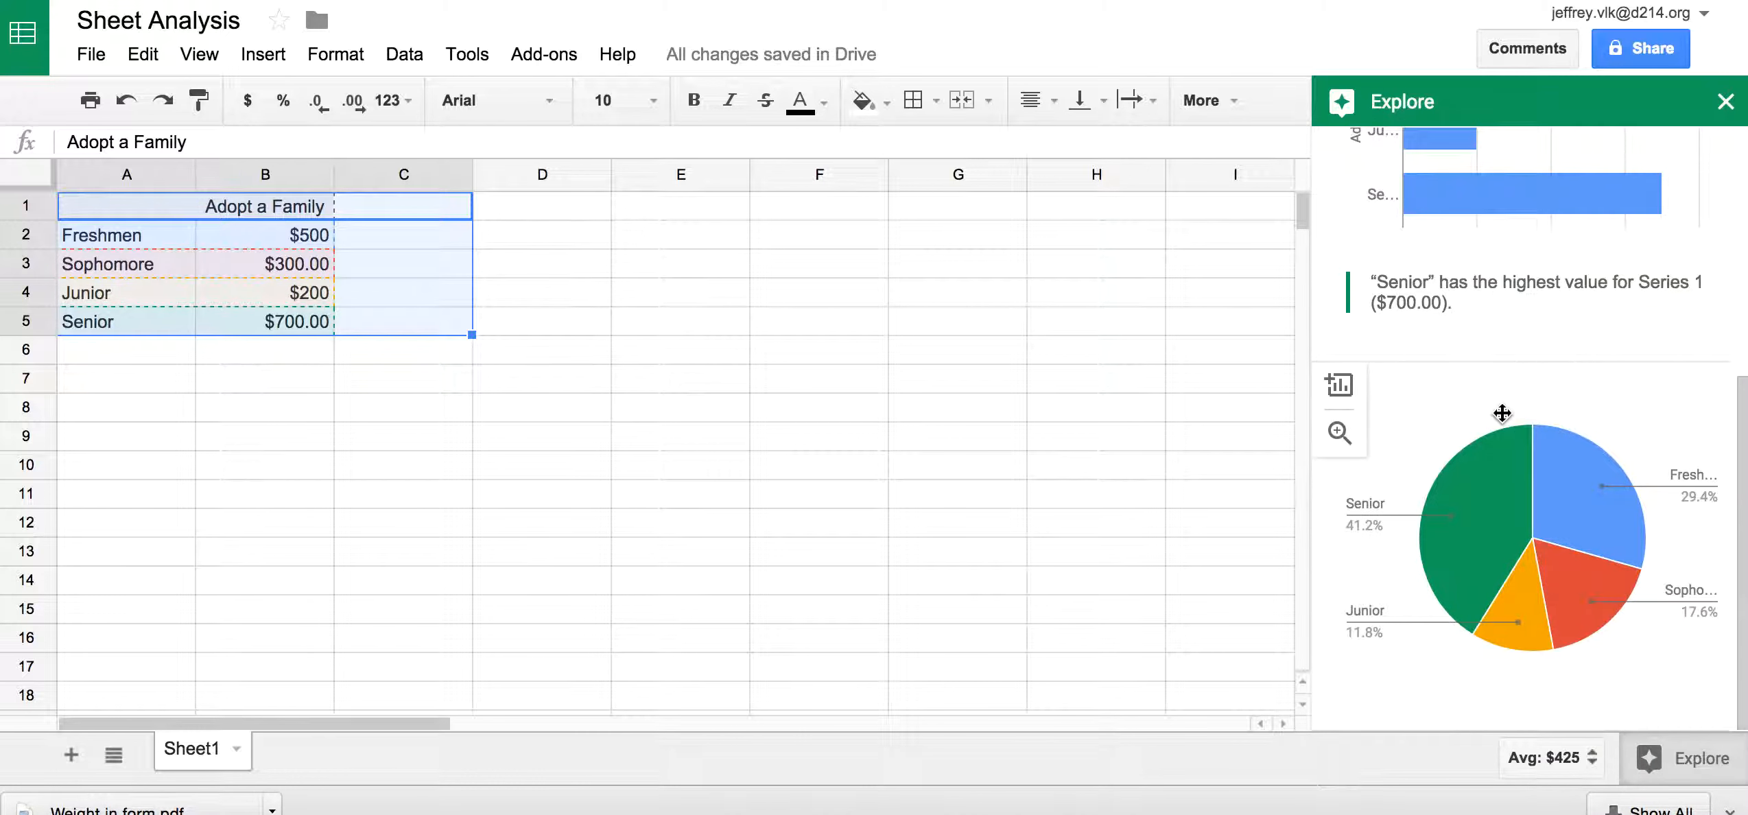
{"action": "scroll", "coordinate": [1502, 412], "scroll_direction": "up", "scroll_amount": 6}
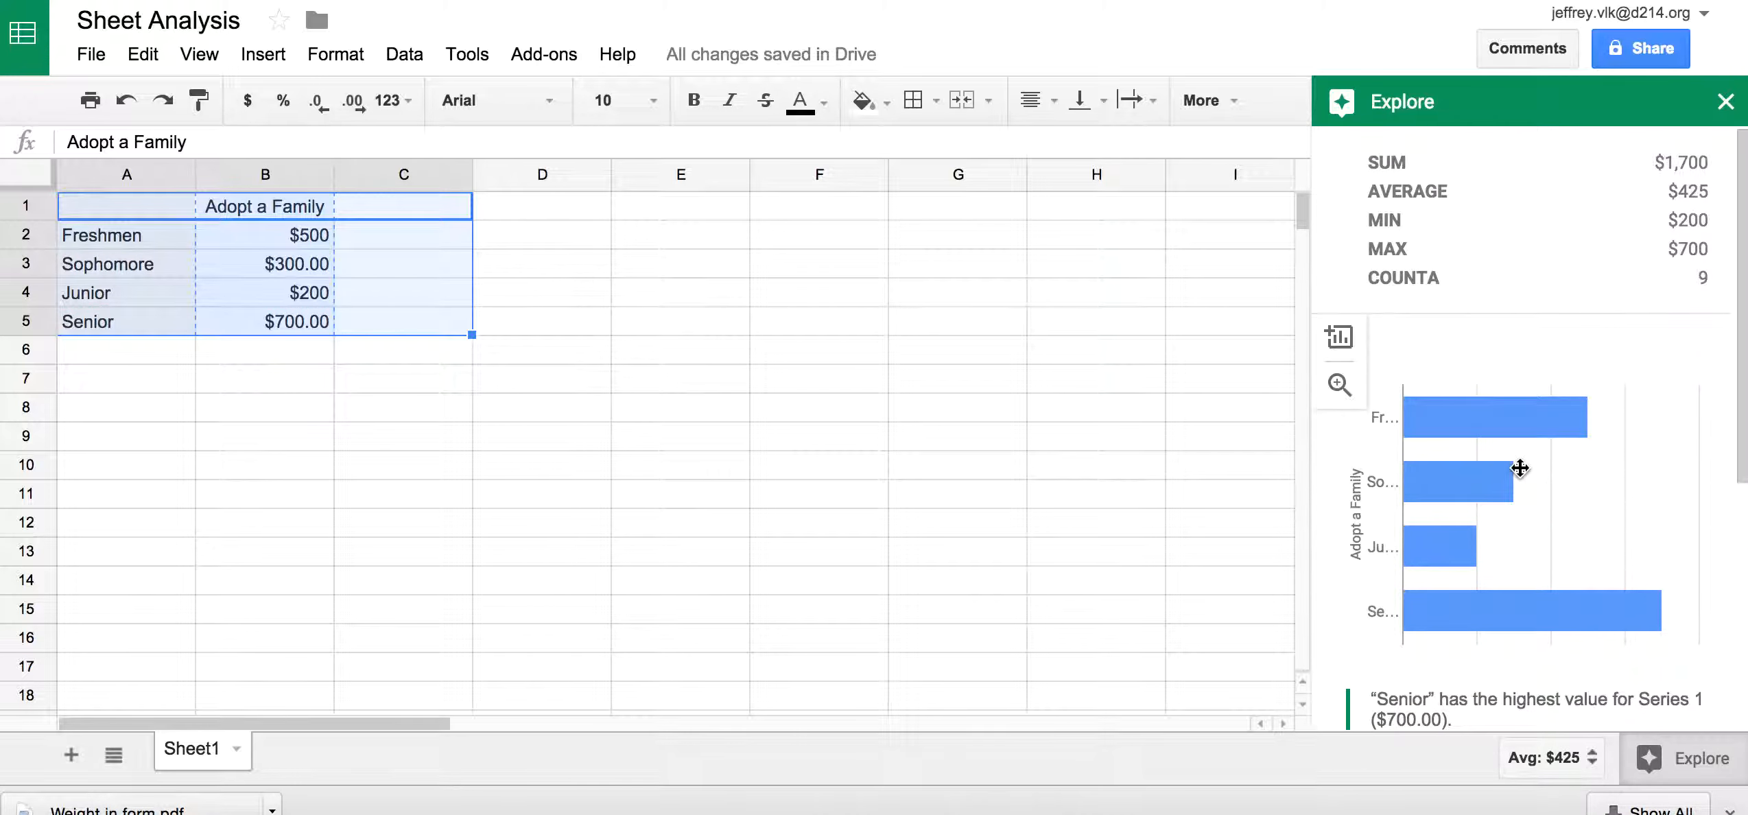
Insert the suggested bar chart into the sheet and place it beside the data, starting at column D
{"action": "mouse_move", "coordinate": [1504, 488]}
{"action": "left_click", "coordinate": [1340, 337]}
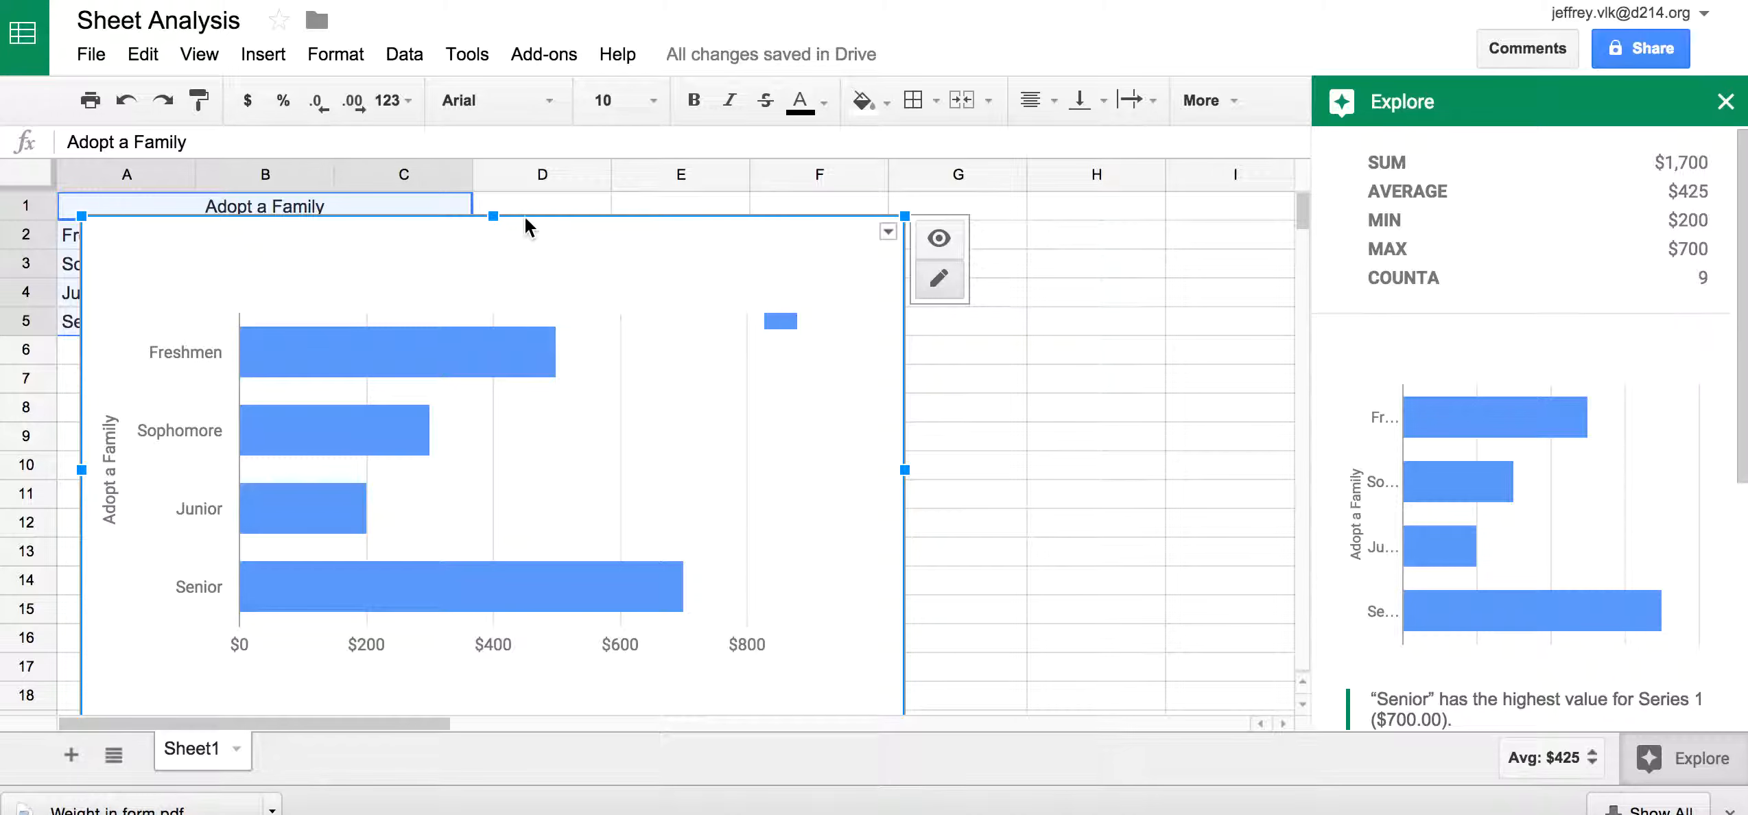
{"action": "left_click_drag", "start_coordinate": [566, 280], "coordinate": [924, 304]}
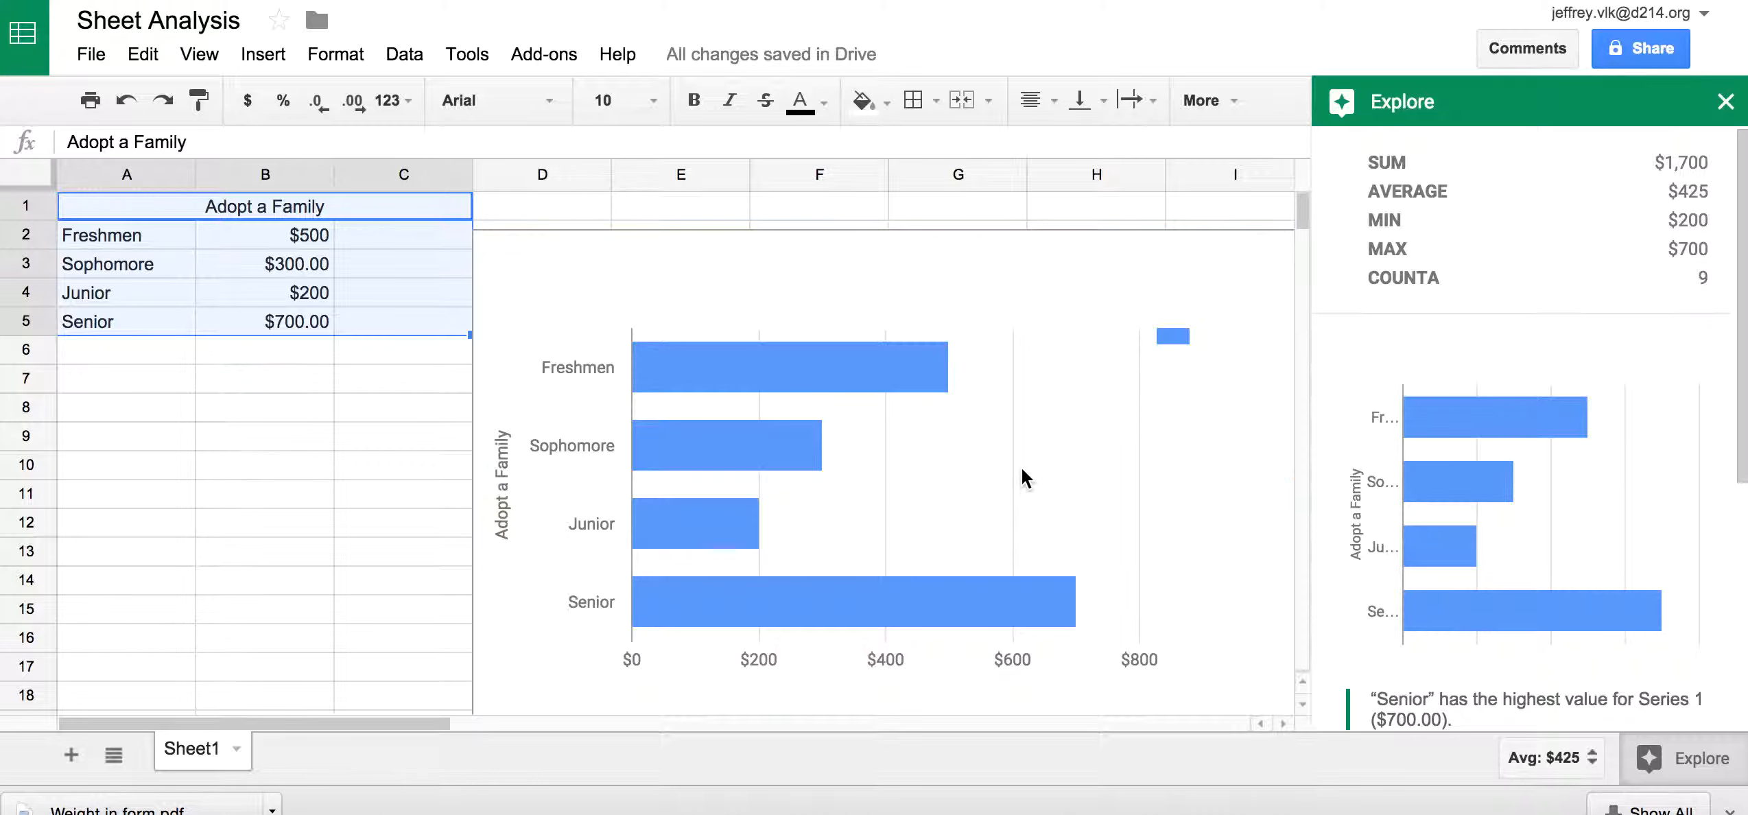
{"action": "scroll", "coordinate": [1021, 469], "scroll_direction": "down", "scroll_amount": 3}
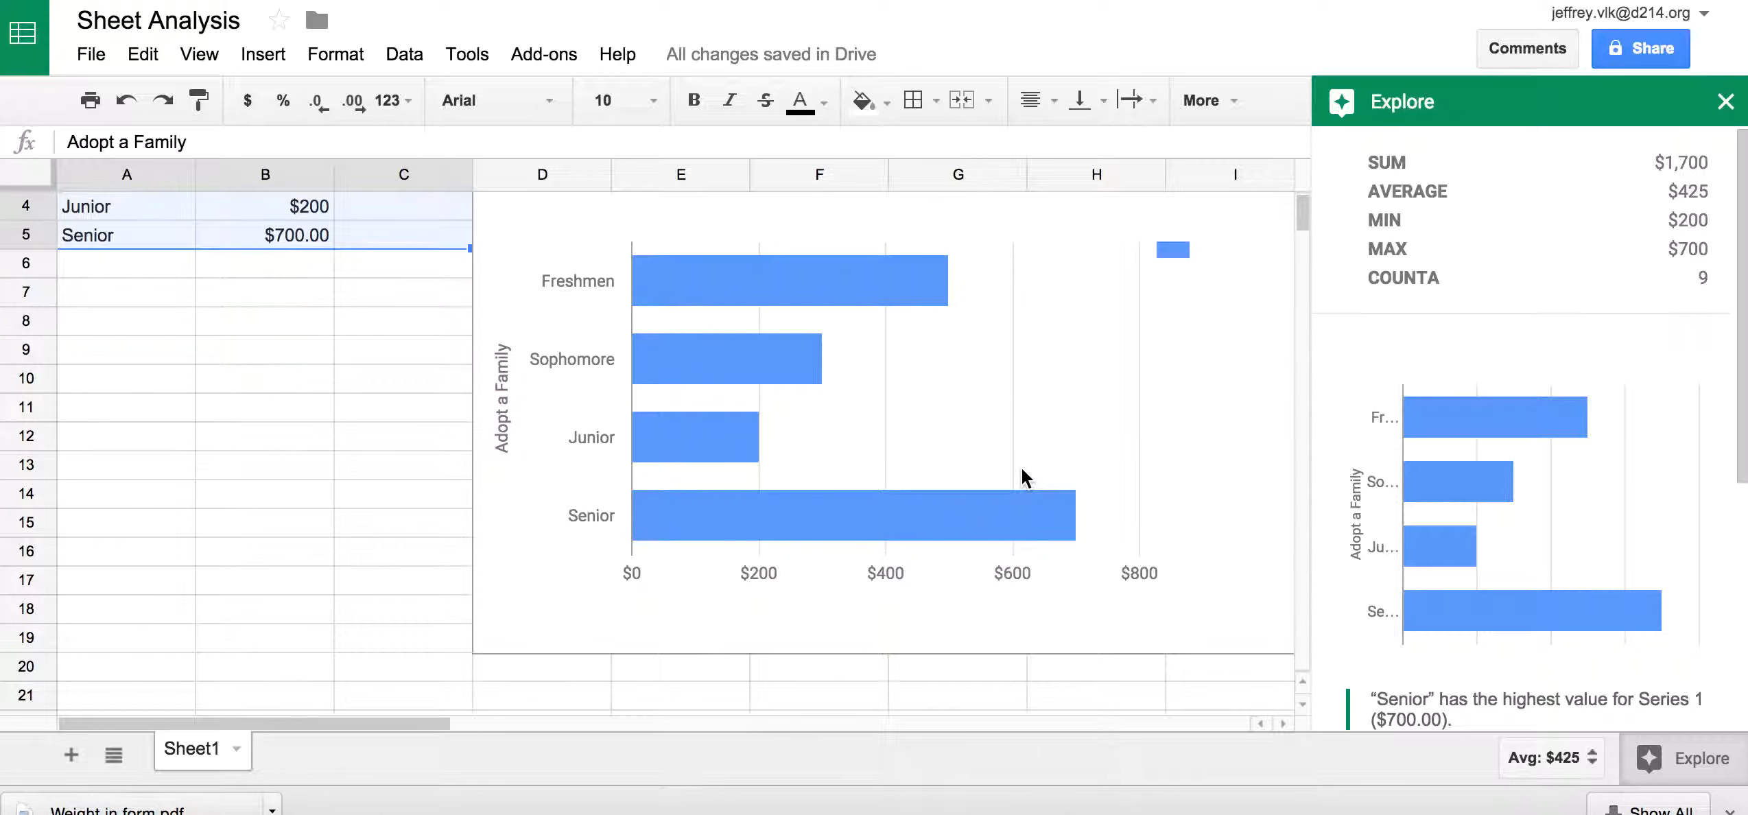
{"action": "scroll", "coordinate": [1021, 468], "scroll_direction": "up", "scroll_amount": 2}
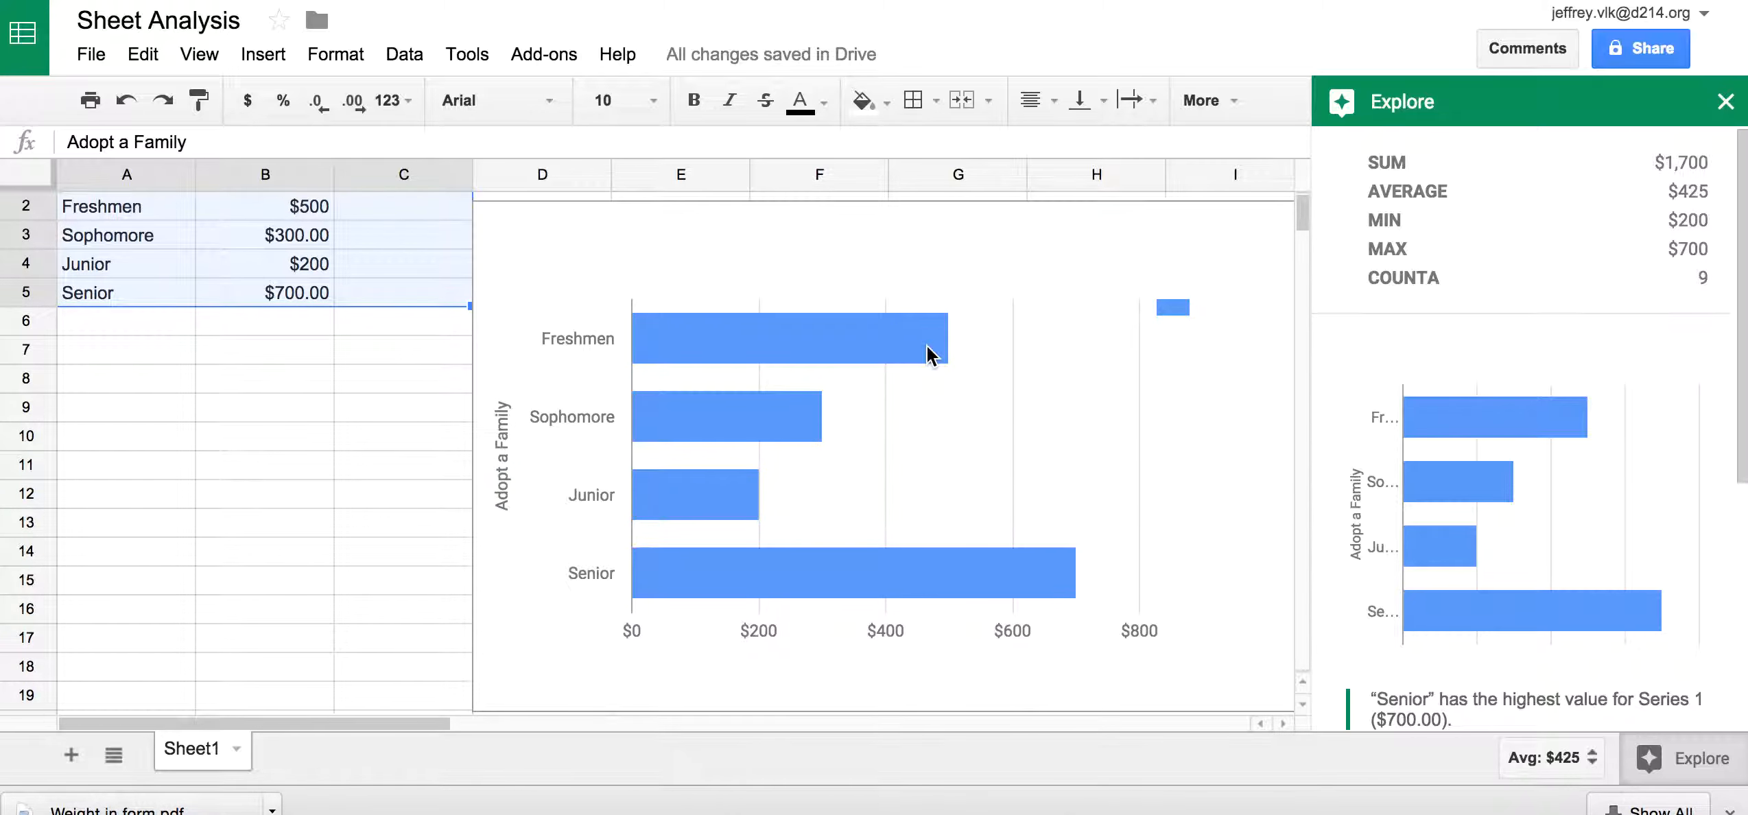
Set the bar chart's data labels to Value in the advanced chart settings and update the chart
{"action": "scroll", "coordinate": [927, 354], "scroll_direction": "right", "scroll_amount": 2}
{"action": "left_click", "coordinate": [940, 273]}
{"action": "left_click", "coordinate": [1003, 218]}
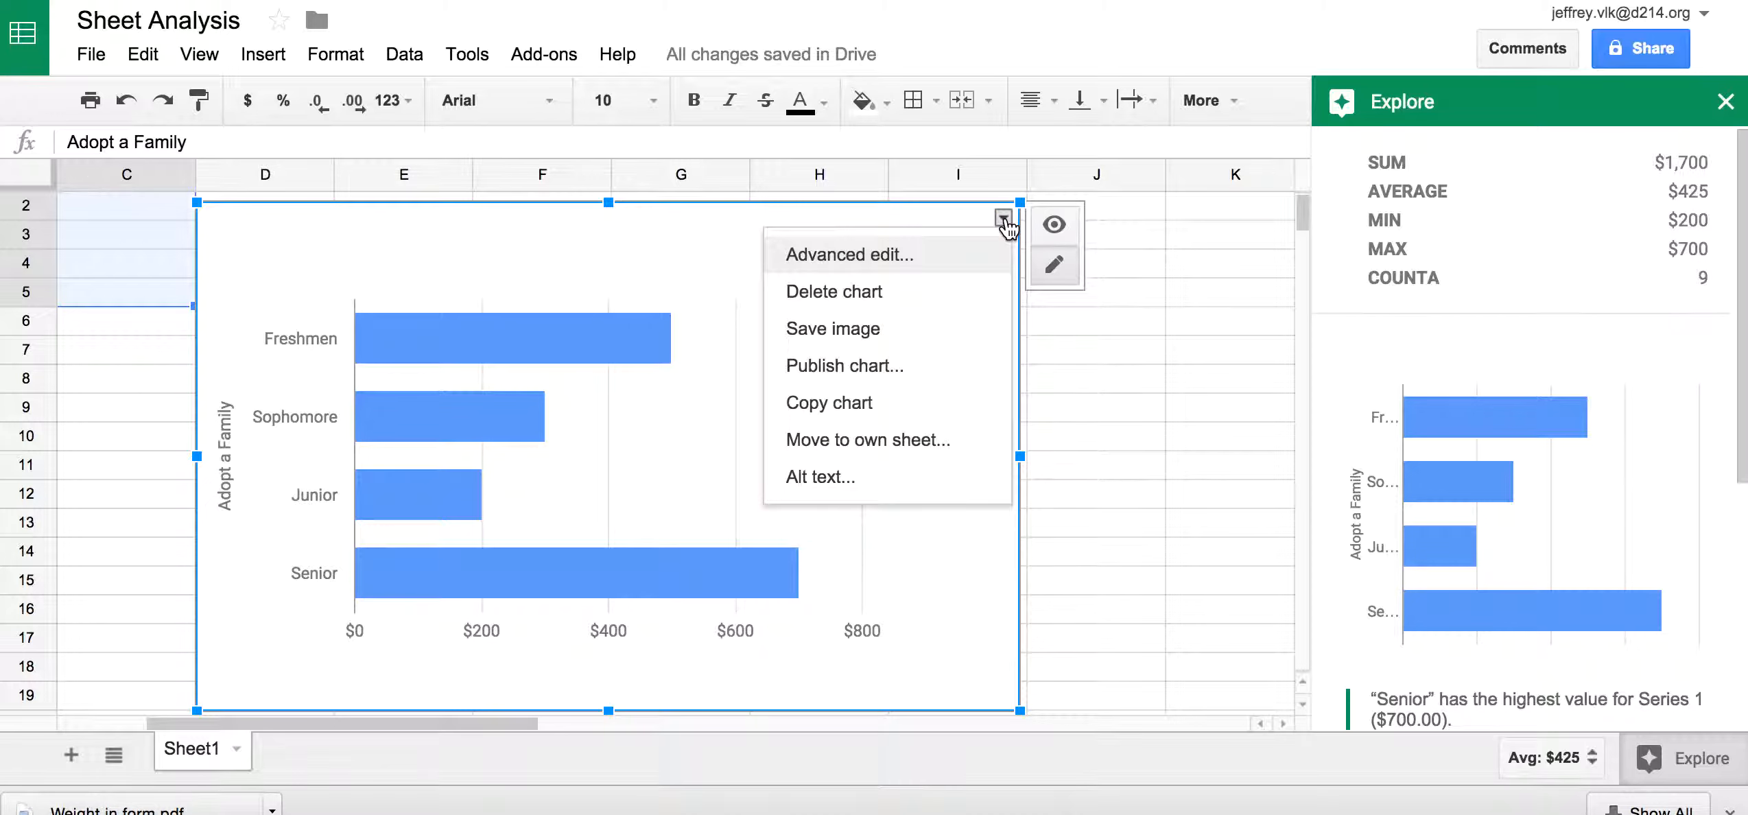
{"action": "left_click", "coordinate": [858, 266]}
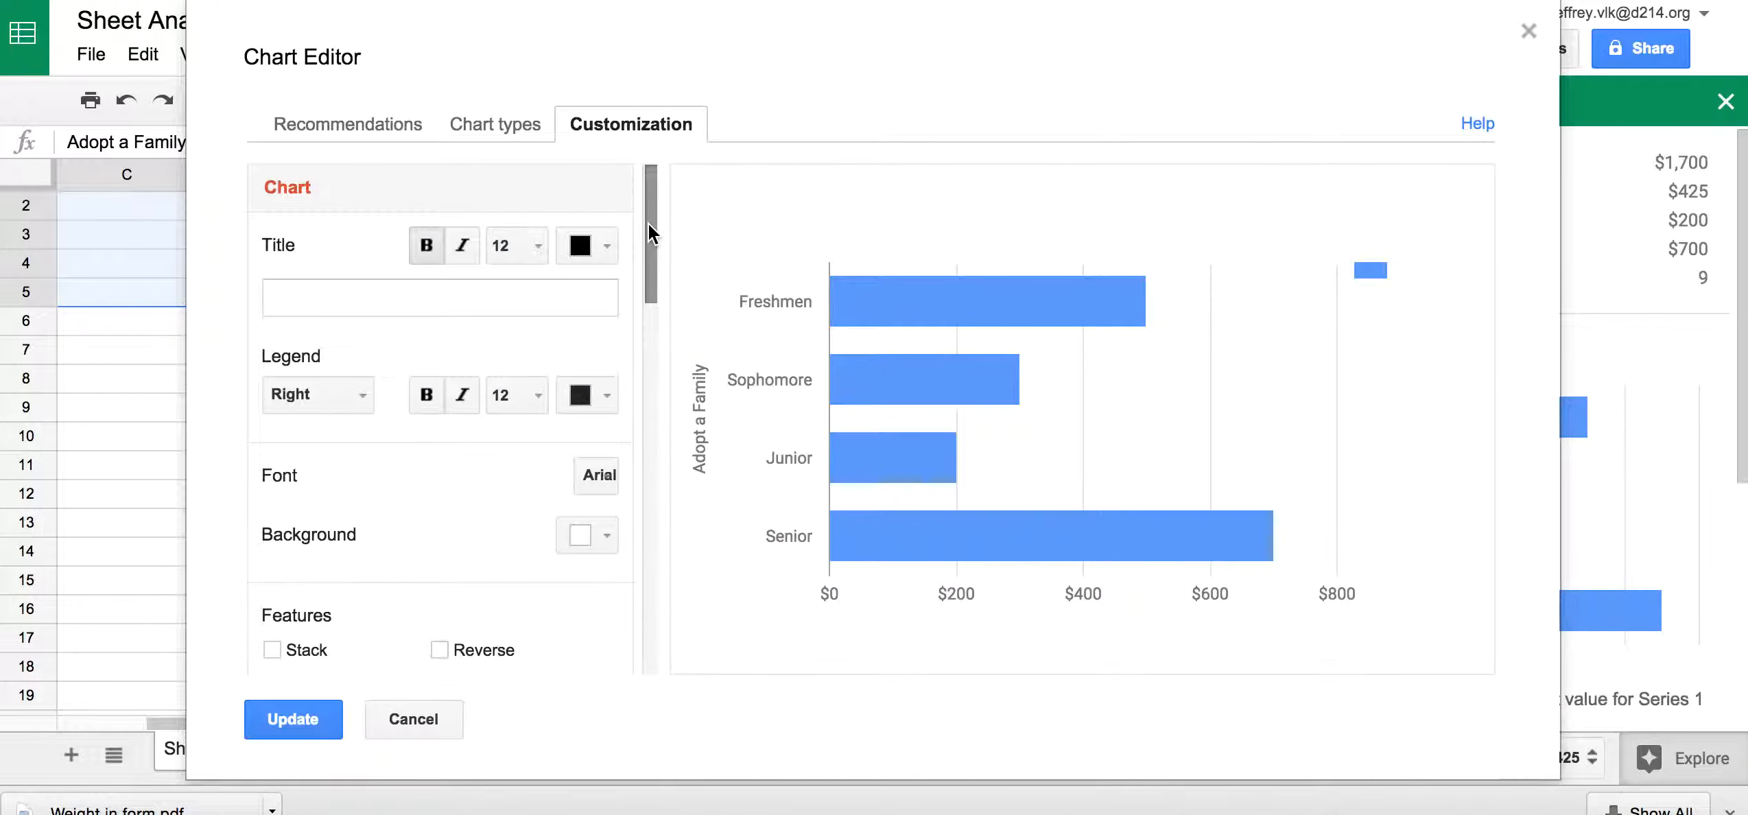
{"action": "left_click_drag", "start_coordinate": [649, 225], "coordinate": [656, 625]}
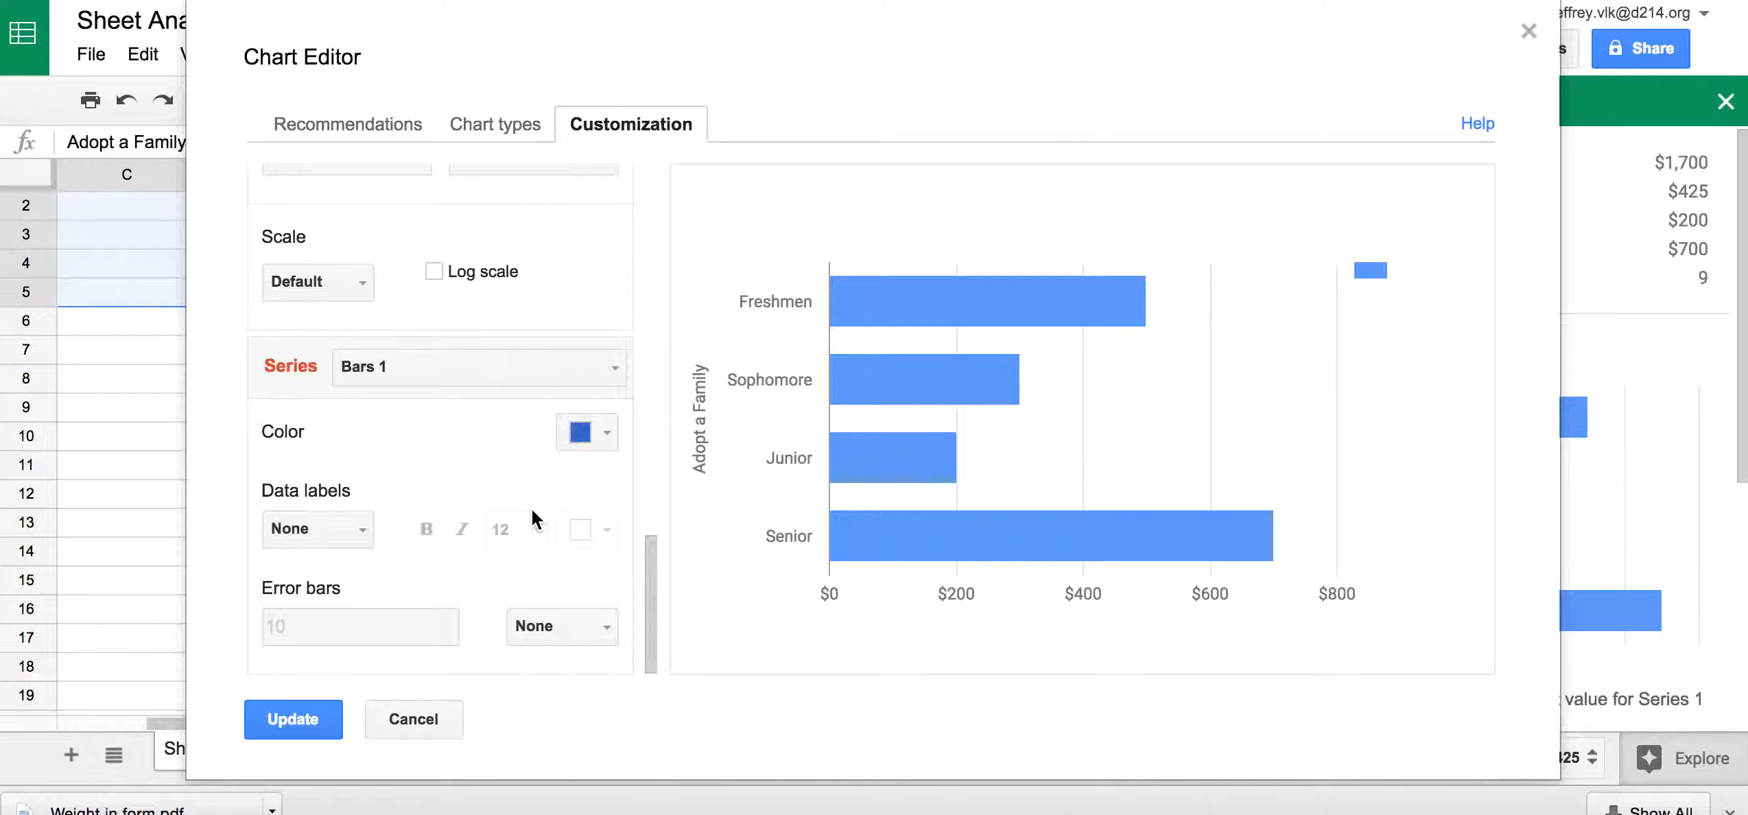
{"action": "left_click", "coordinate": [330, 528]}
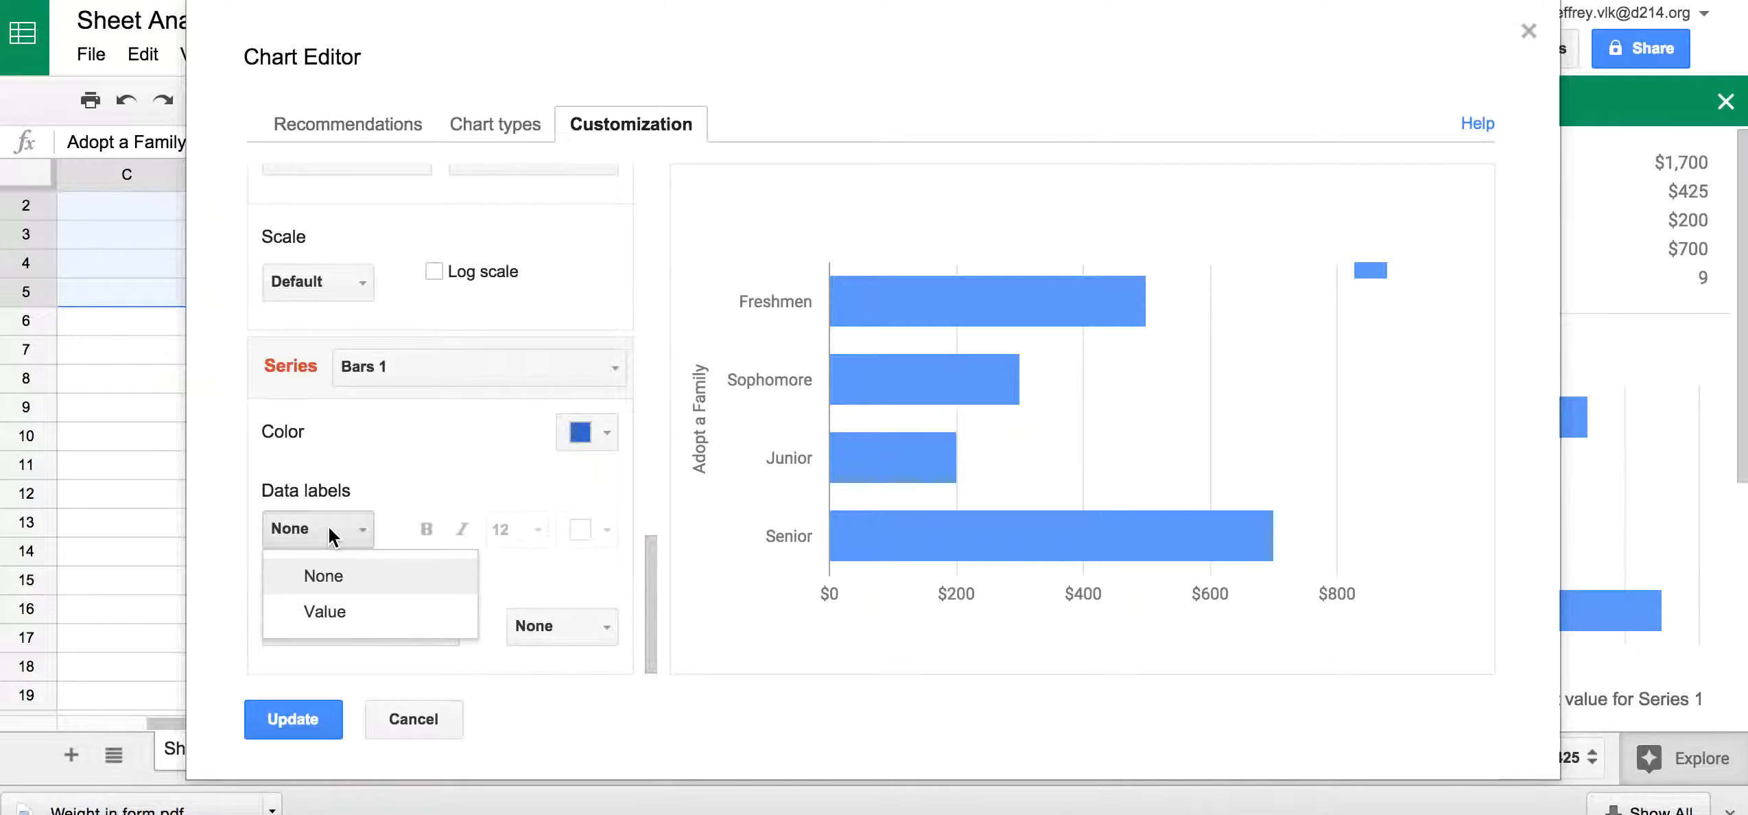
{"action": "left_click", "coordinate": [346, 611]}
{"action": "mouse_move", "coordinate": [985, 316]}
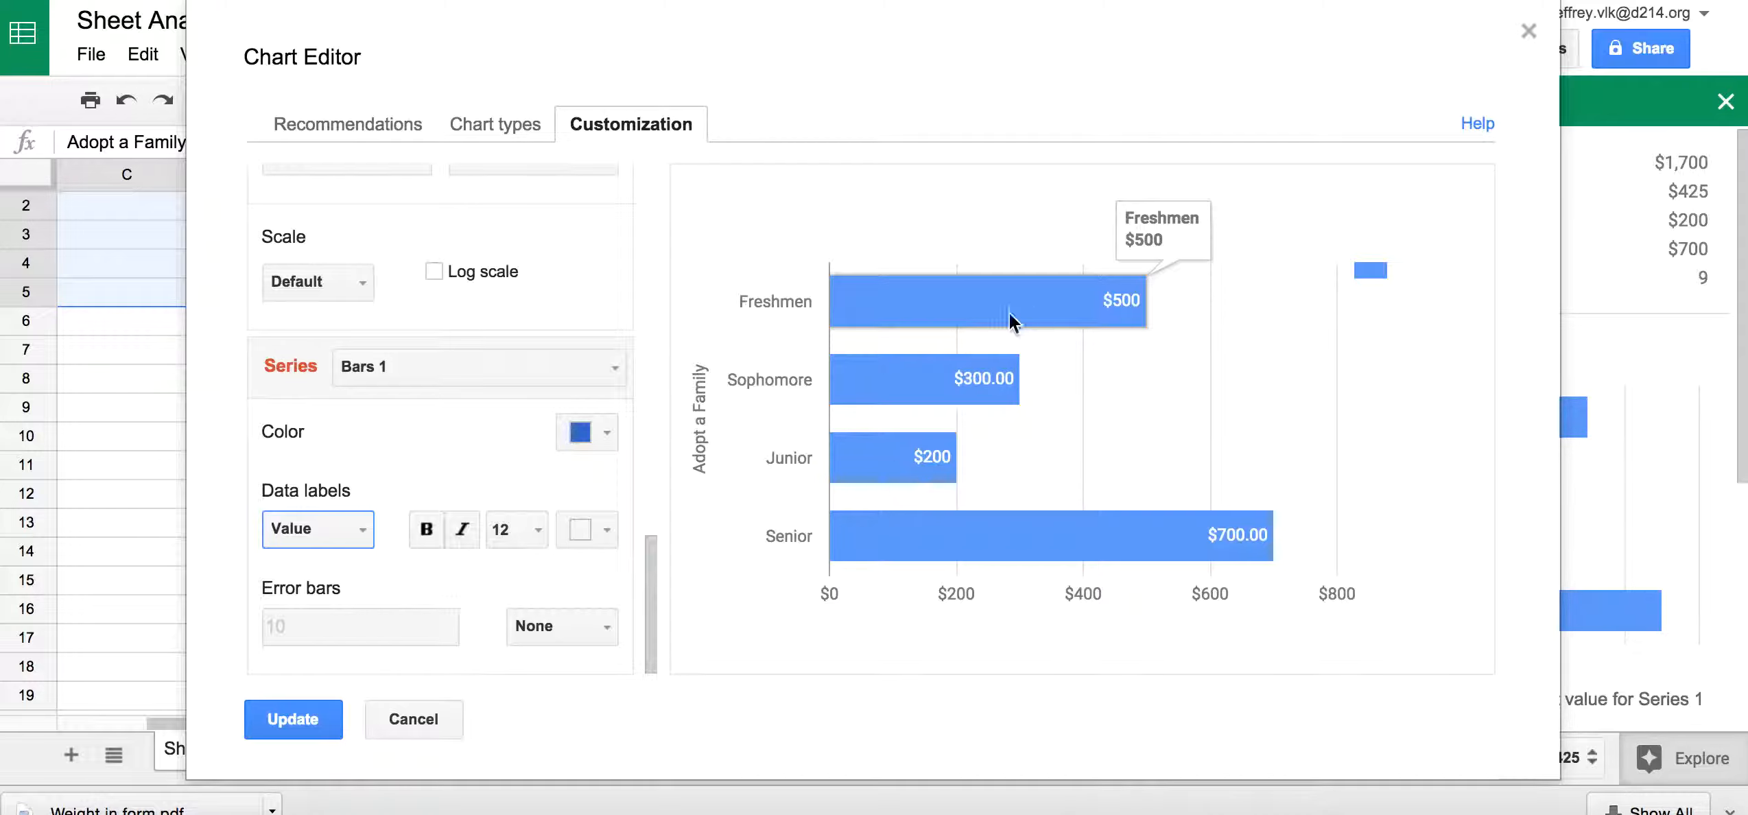
{"action": "mouse_move", "coordinate": [909, 481]}
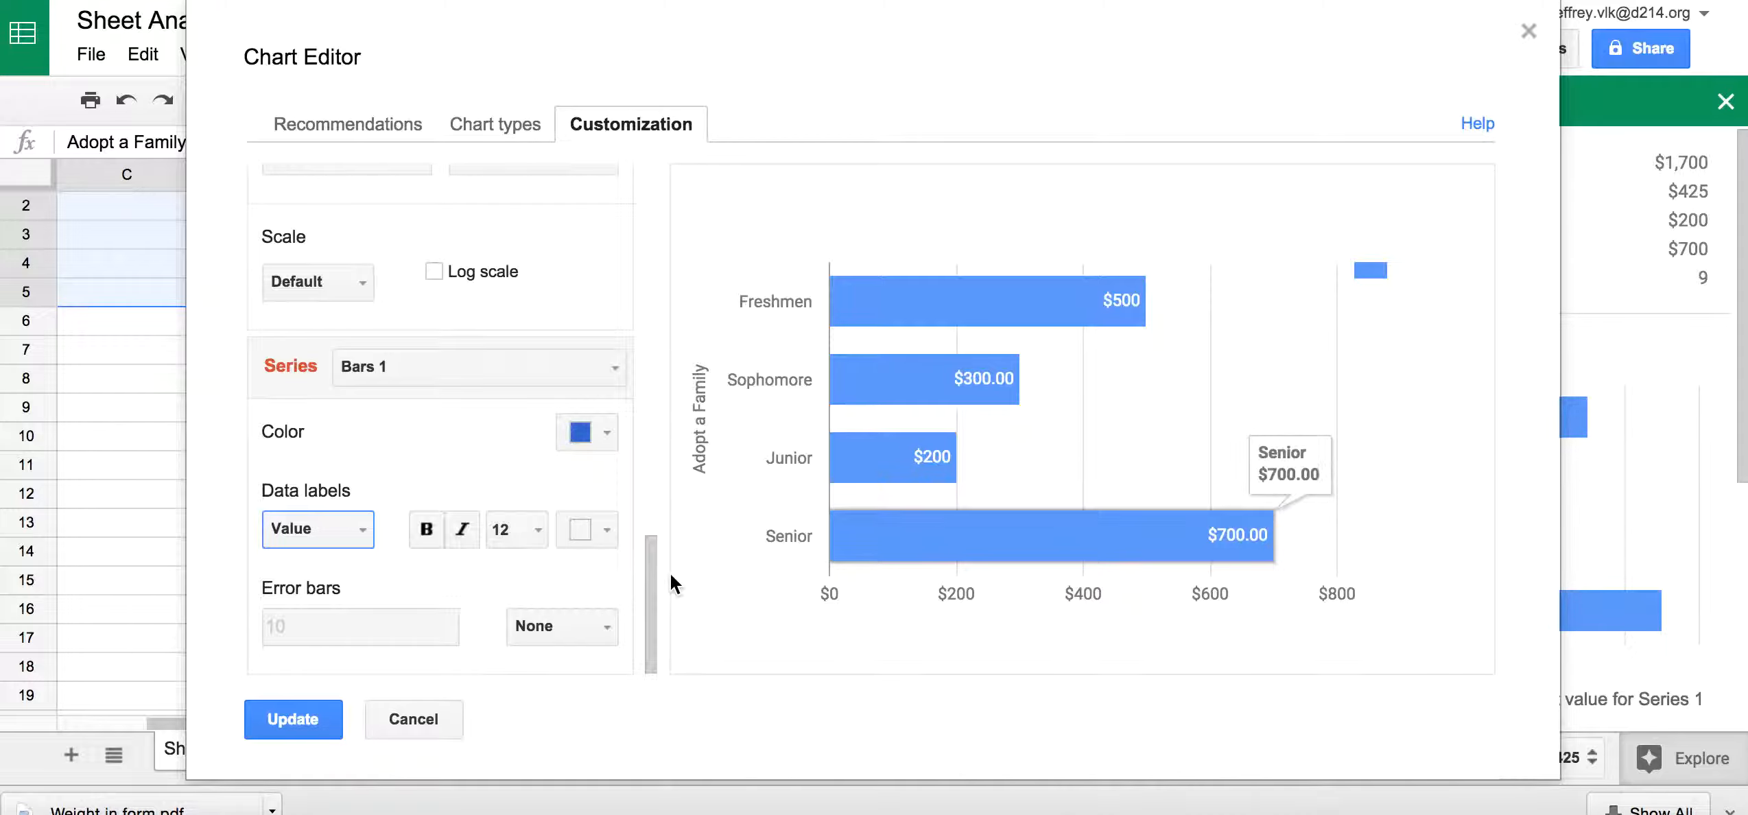
{"action": "left_click", "coordinate": [306, 725]}
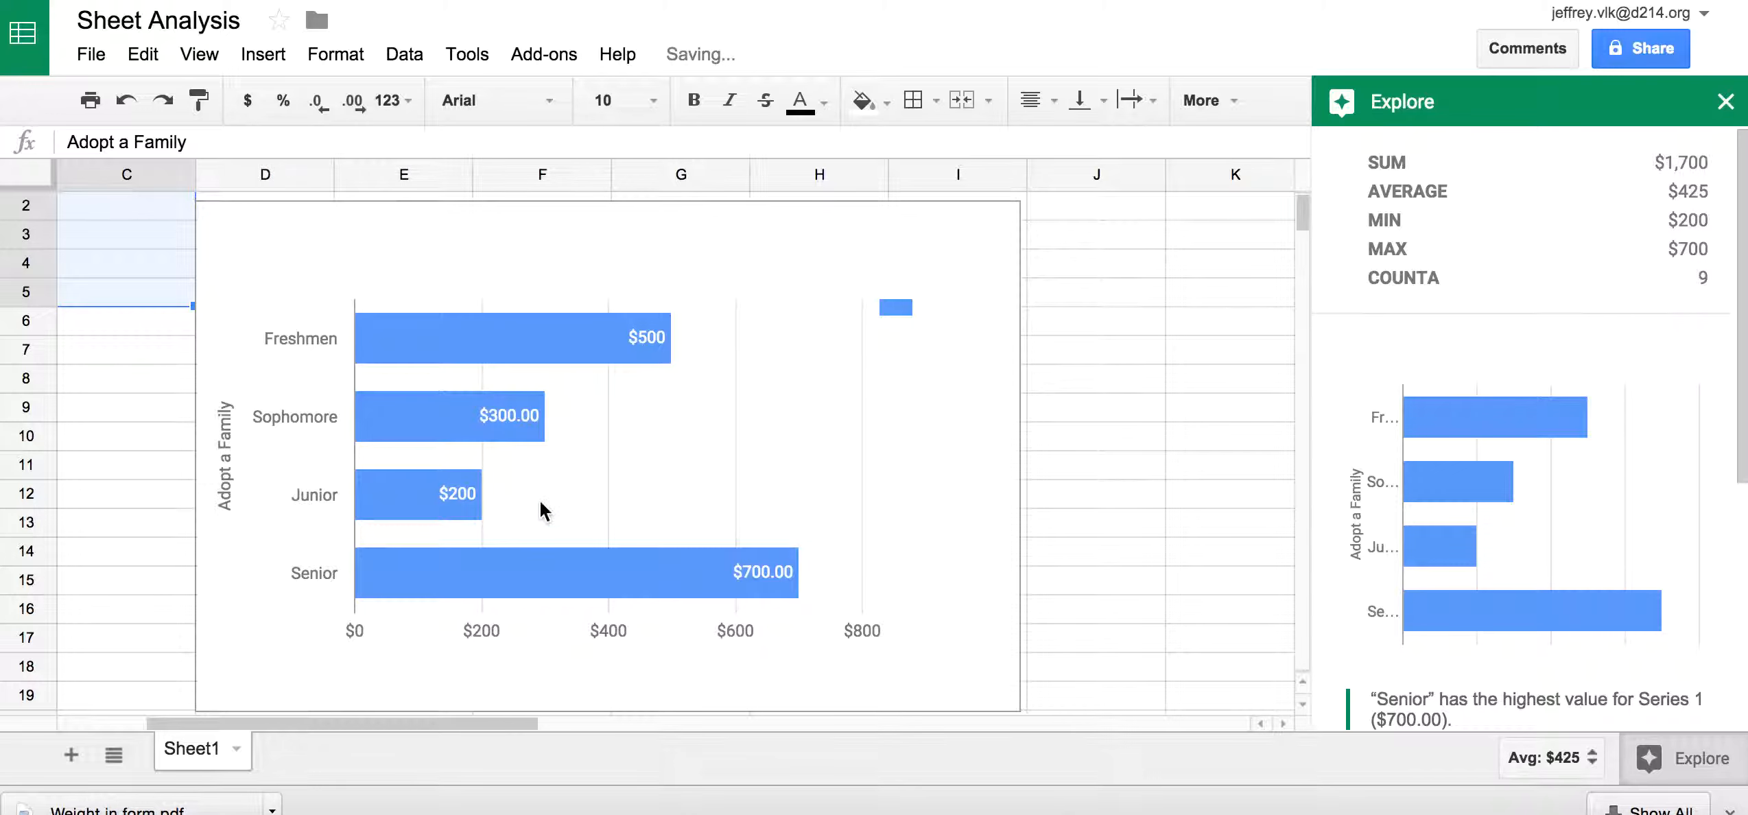
Delete the bar chart from the sheet
{"action": "scroll", "coordinate": [455, 416], "scroll_direction": "left", "scroll_amount": 4}
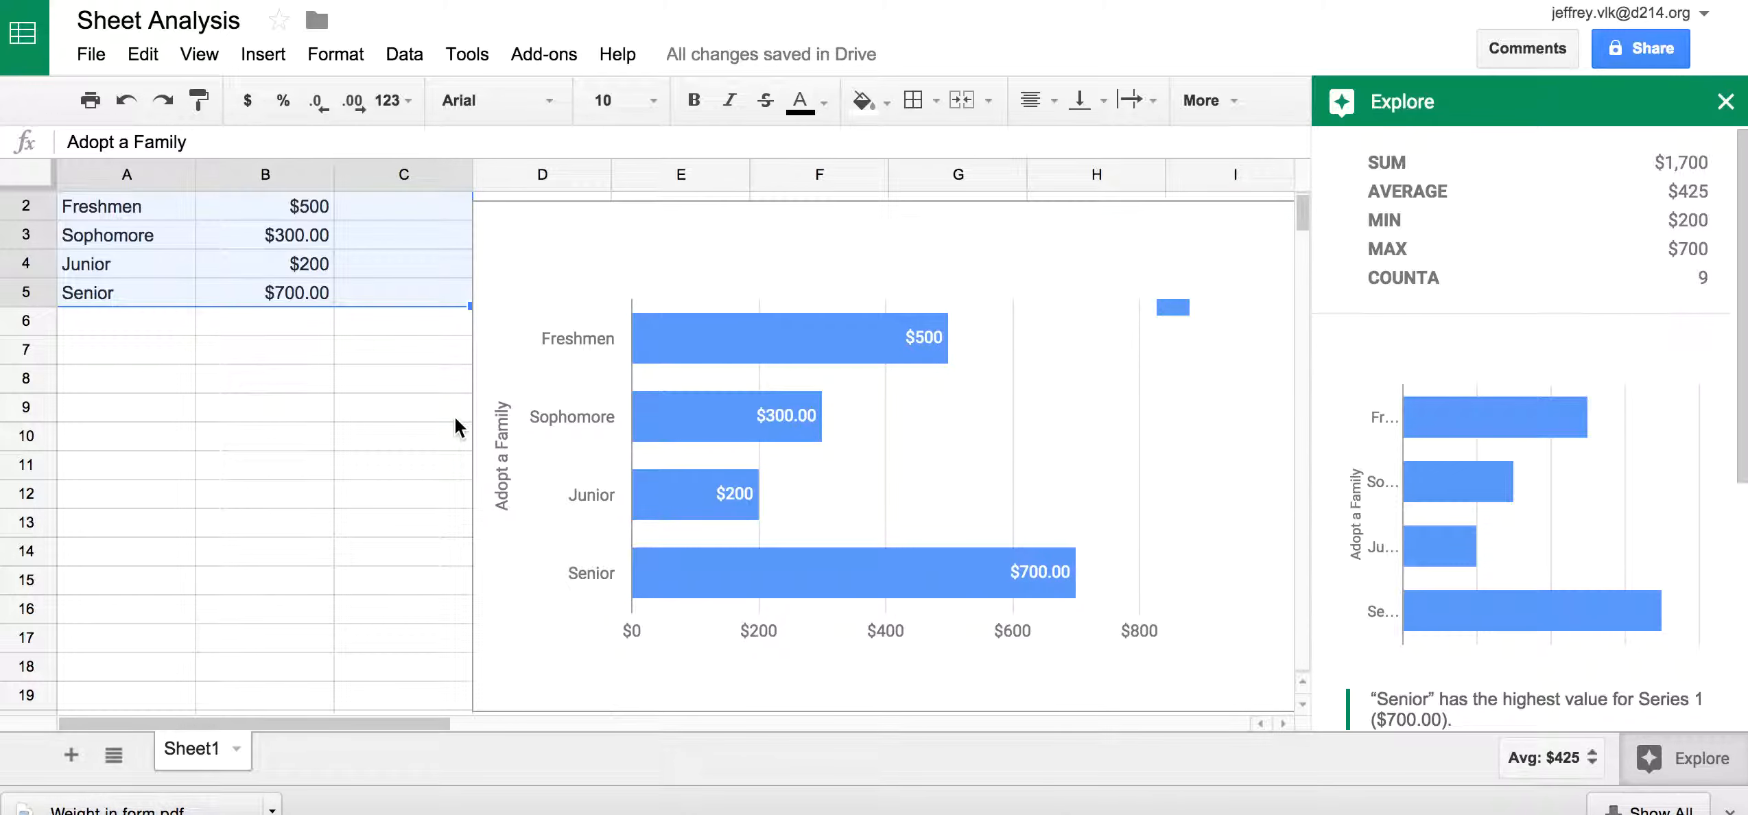
{"action": "scroll", "coordinate": [455, 416], "scroll_direction": "up", "scroll_amount": 1}
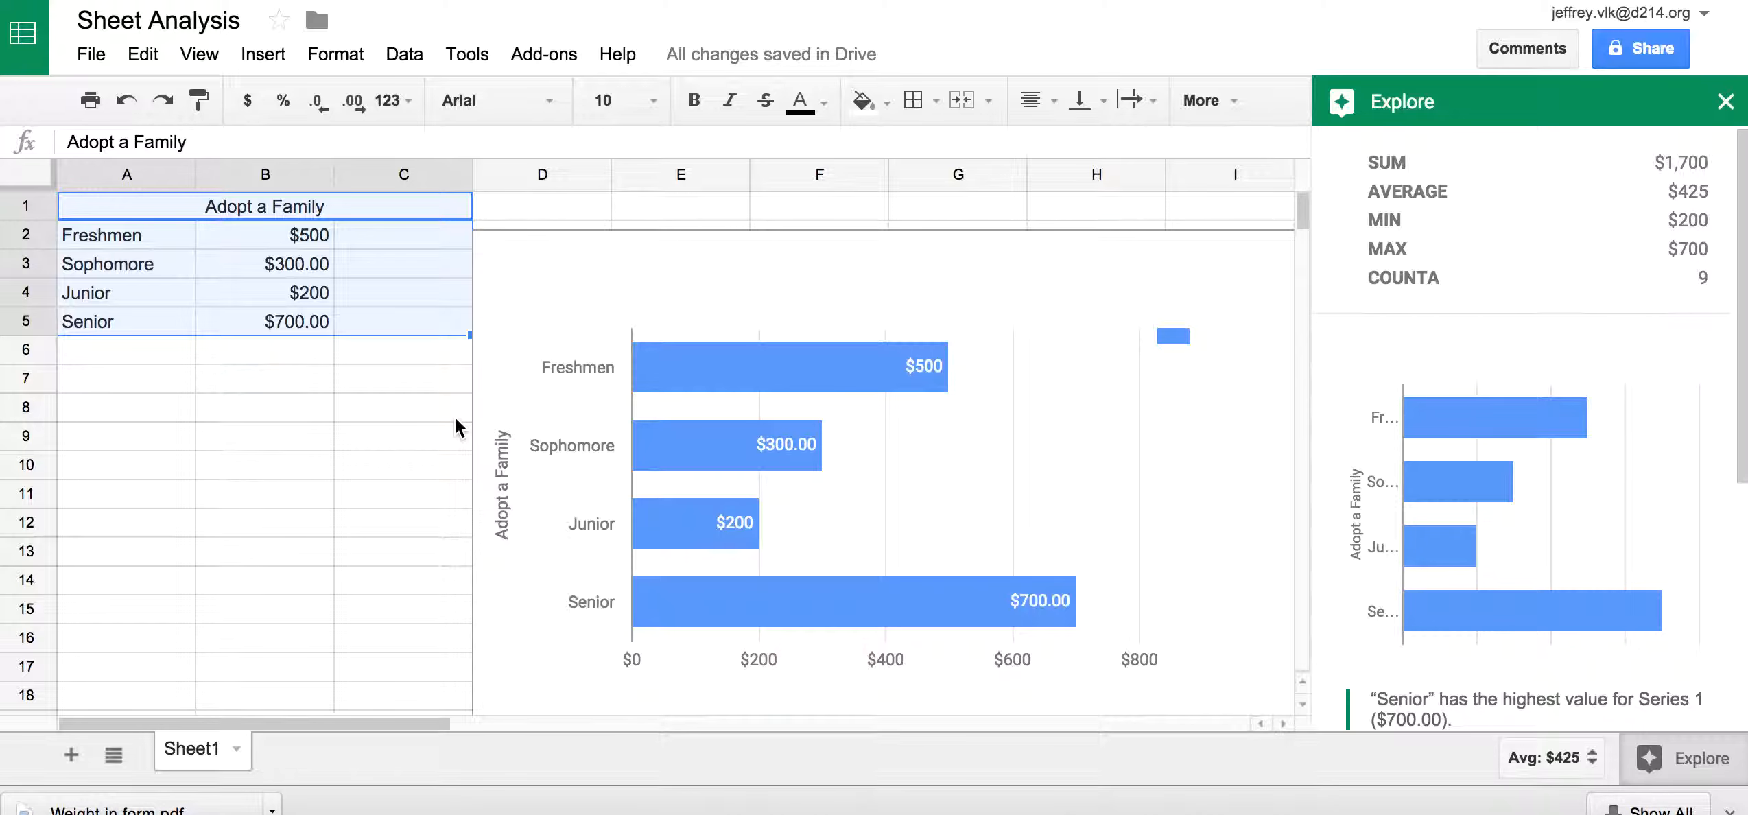
{"action": "left_click", "coordinate": [1181, 267]}
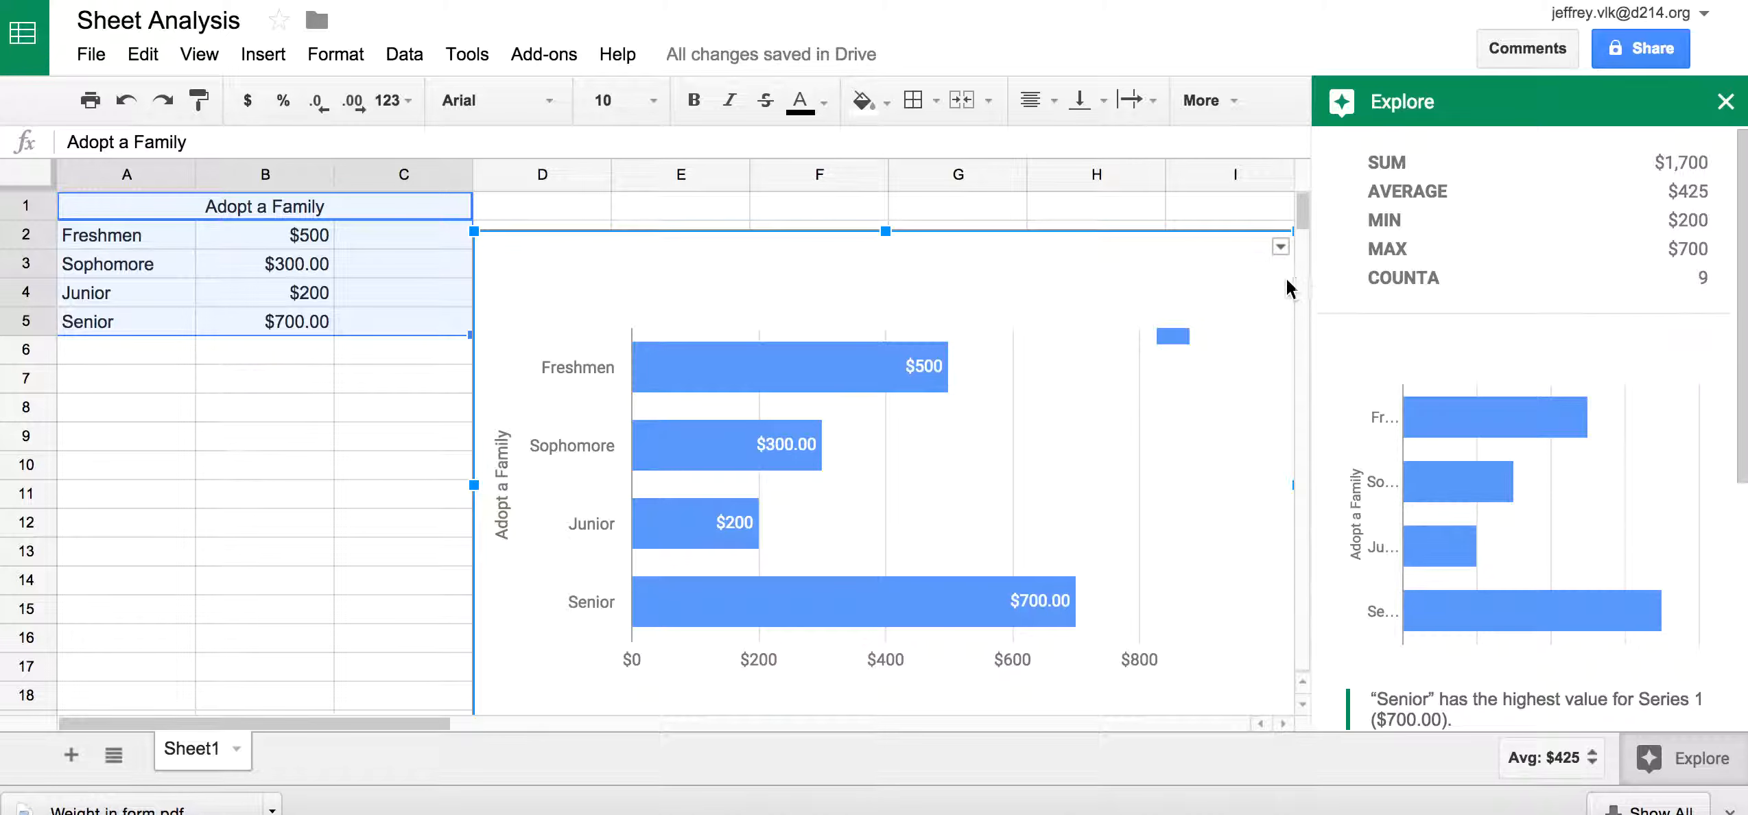
{"action": "left_click", "coordinate": [1281, 249]}
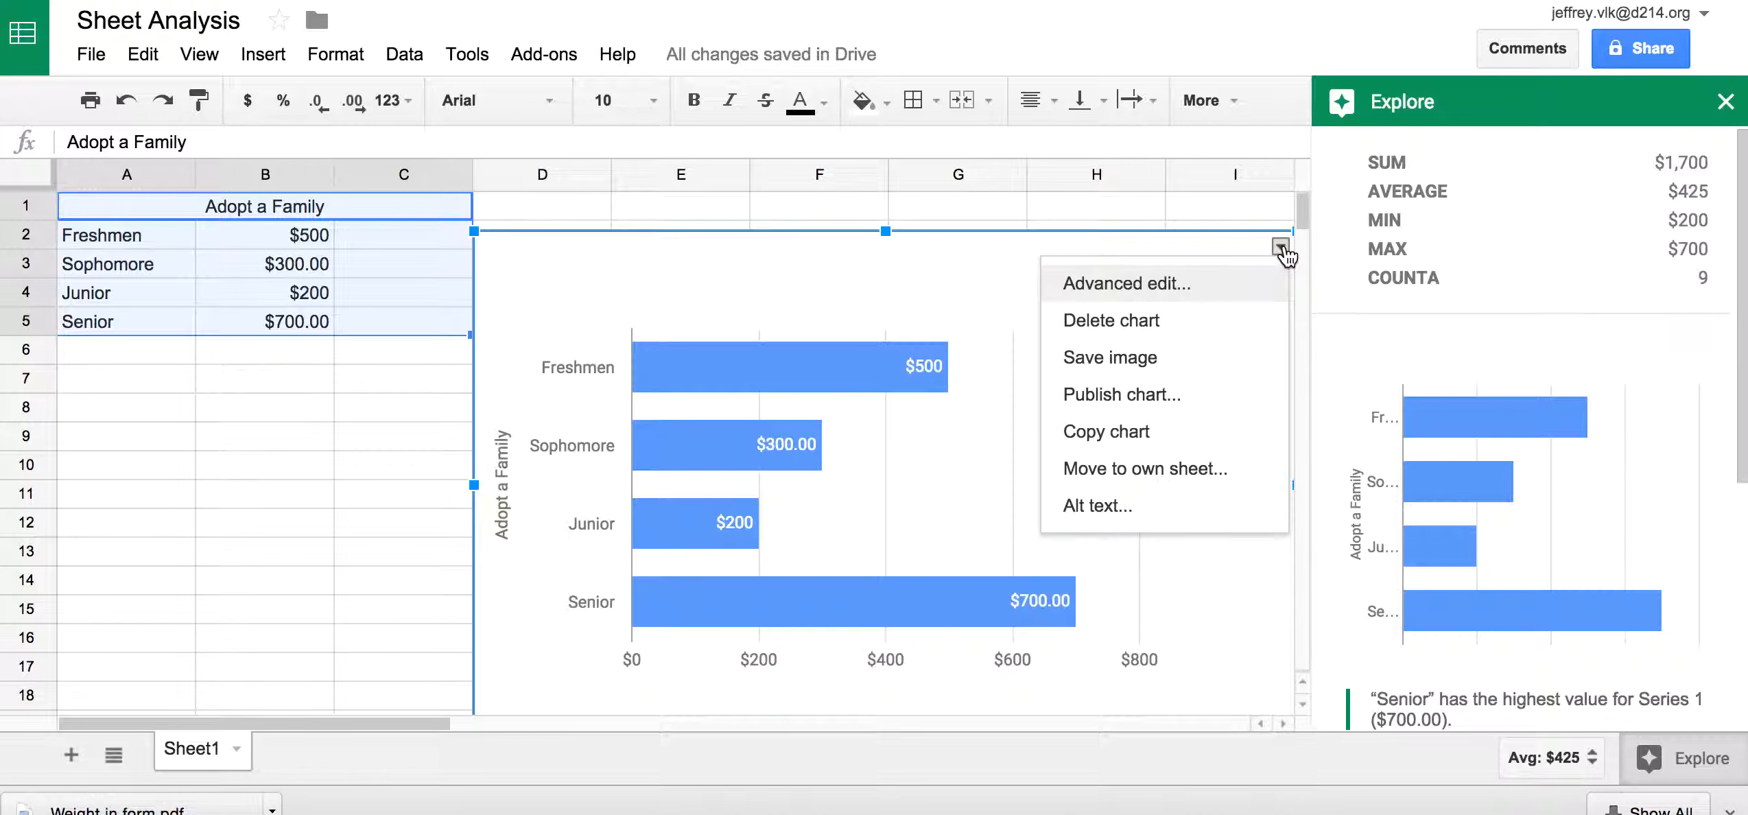
{"action": "left_click", "coordinate": [1139, 320]}
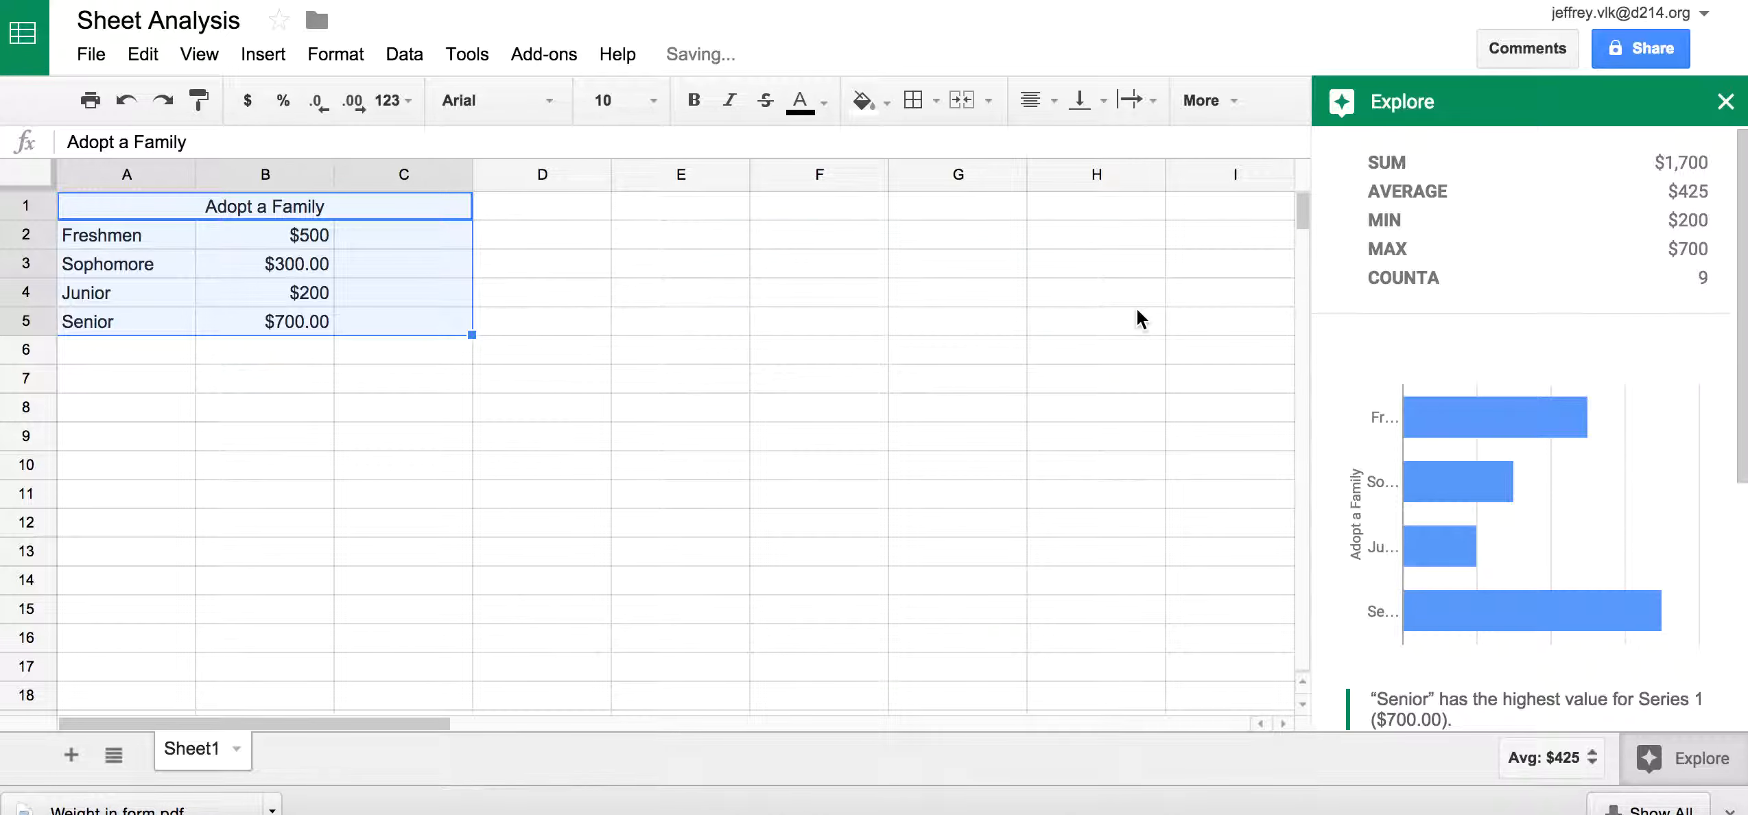
Insert the suggested pie chart of the class amounts into the sheet
{"action": "scroll", "coordinate": [1482, 542], "scroll_direction": "down", "scroll_amount": 1}
{"action": "mouse_move", "coordinate": [1458, 434]}
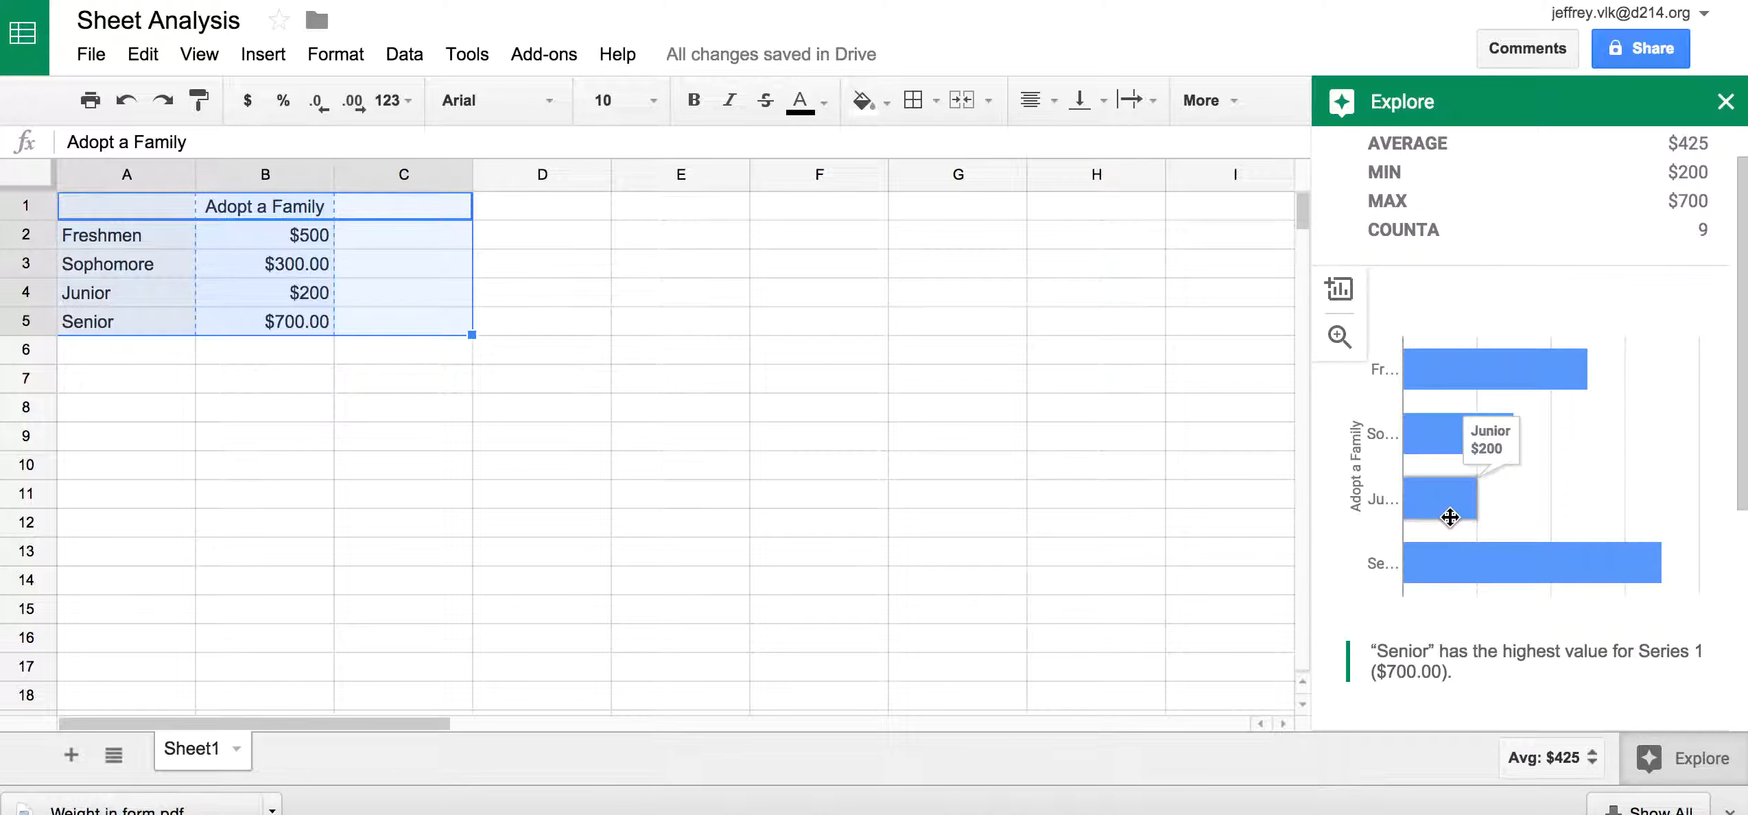
{"action": "scroll", "coordinate": [1450, 516], "scroll_direction": "down", "scroll_amount": 5}
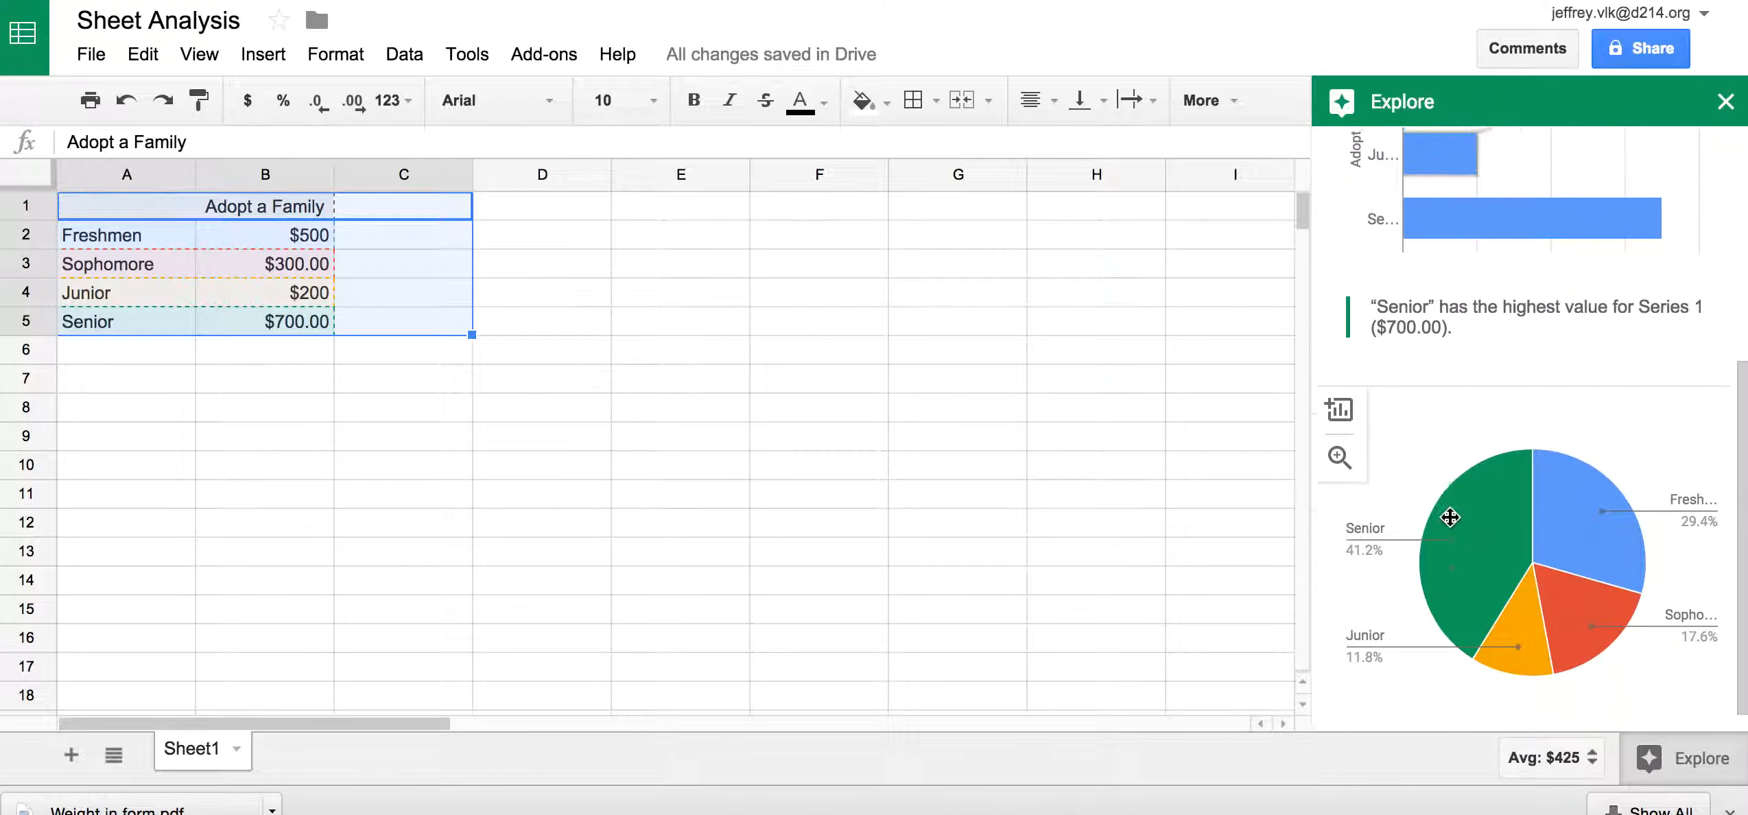
{"action": "mouse_move", "coordinate": [1608, 557]}
{"action": "left_click", "coordinate": [1341, 414]}
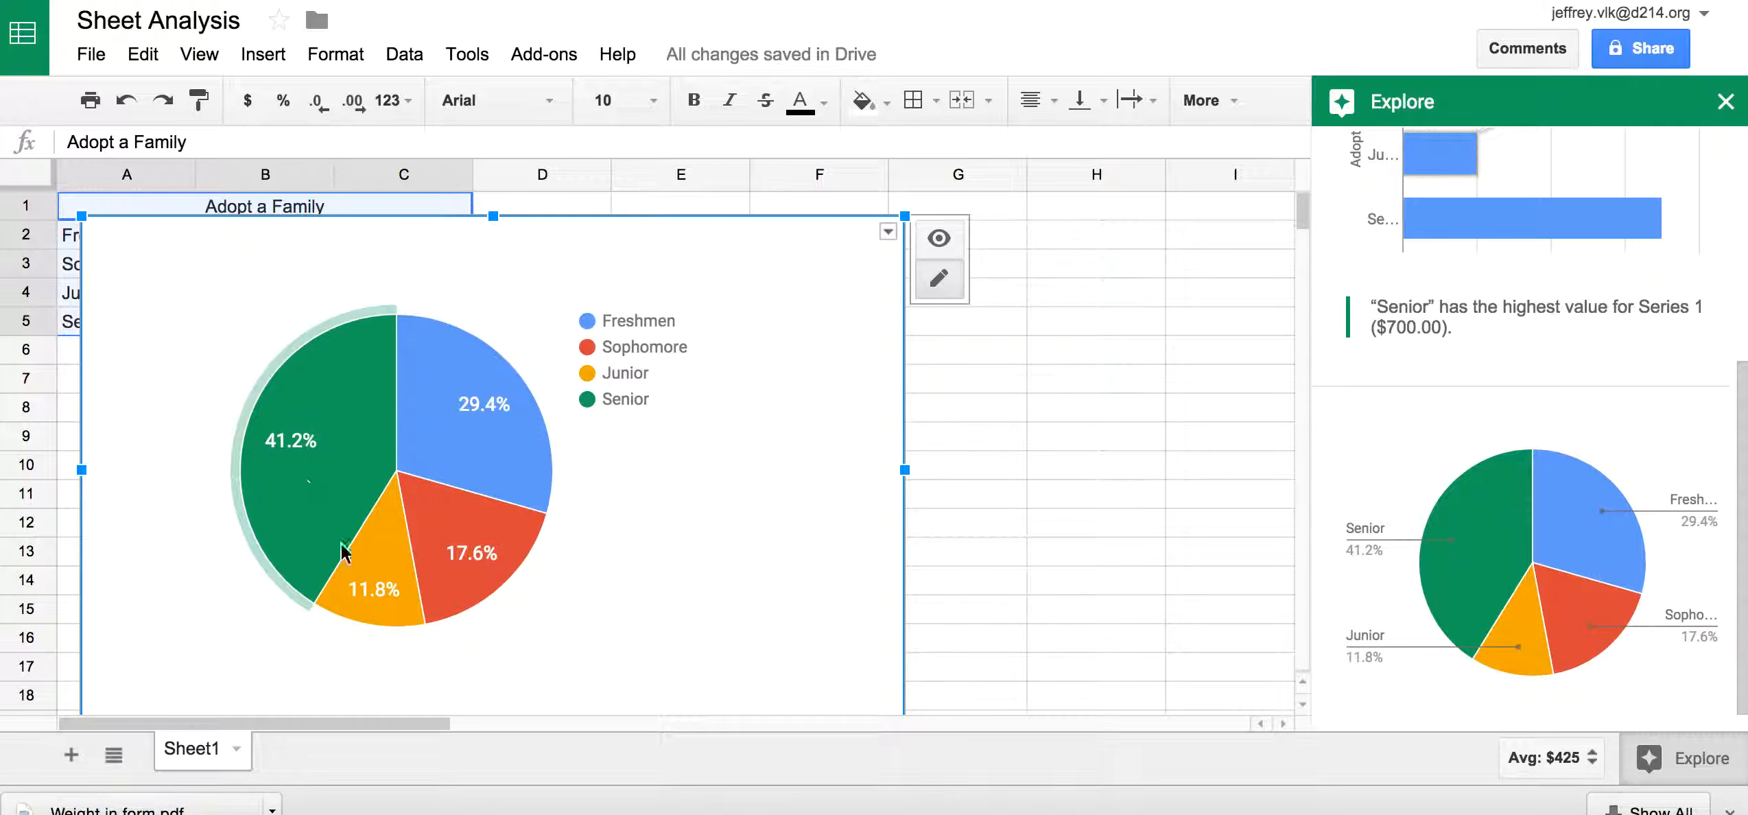
Open the pie chart's advanced settings and title the chart "Adopt a Family"
{"action": "left_click", "coordinate": [887, 234]}
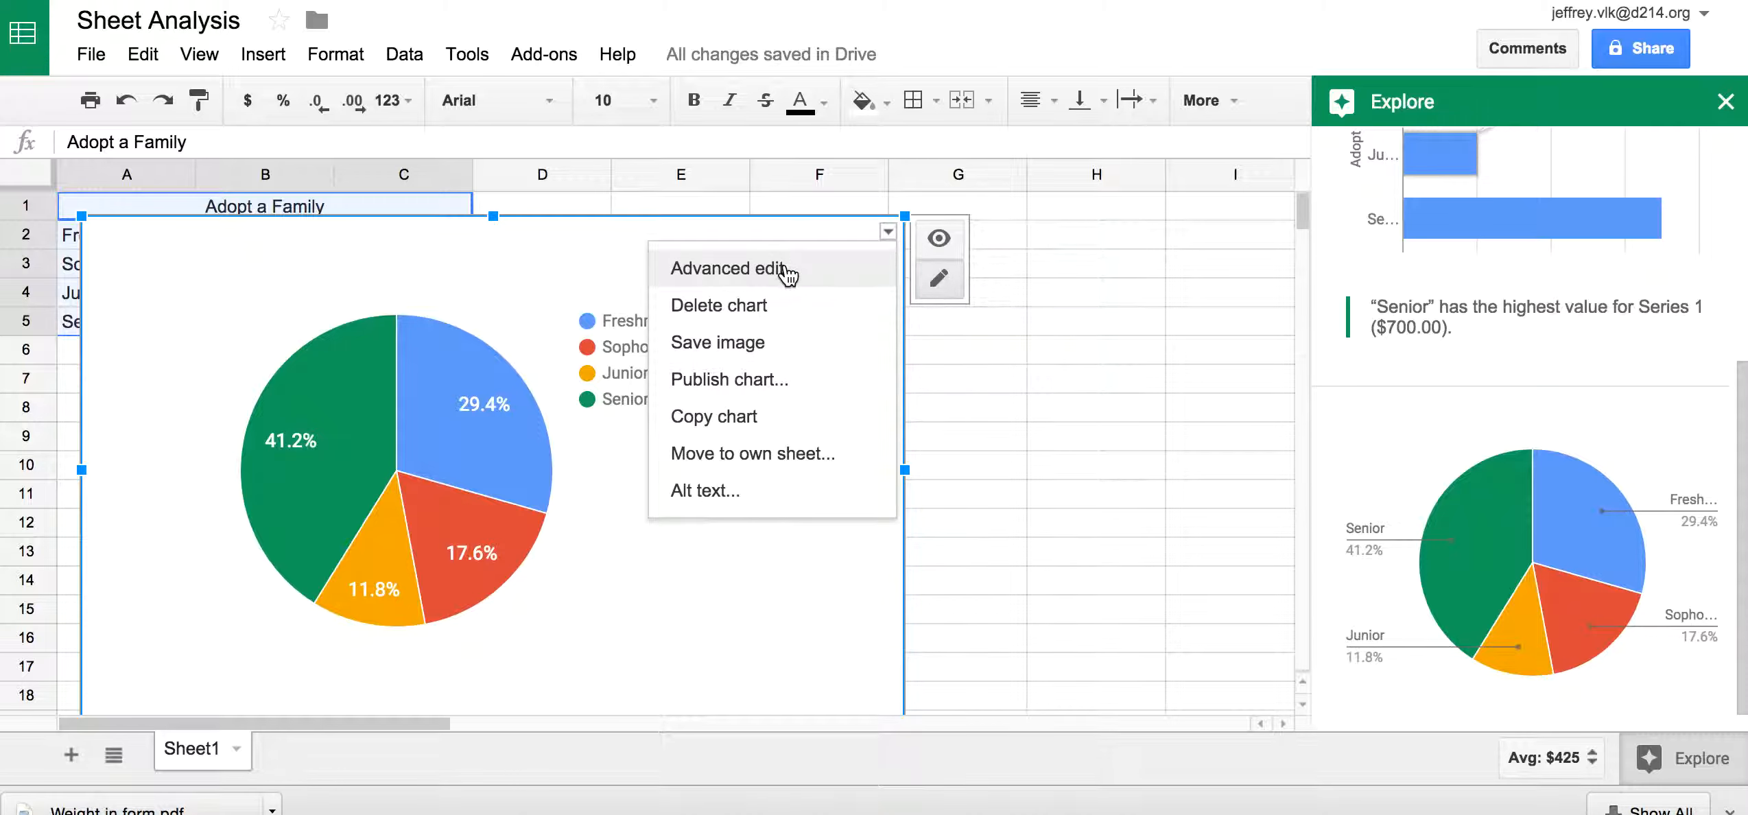
{"action": "left_click", "coordinate": [789, 275]}
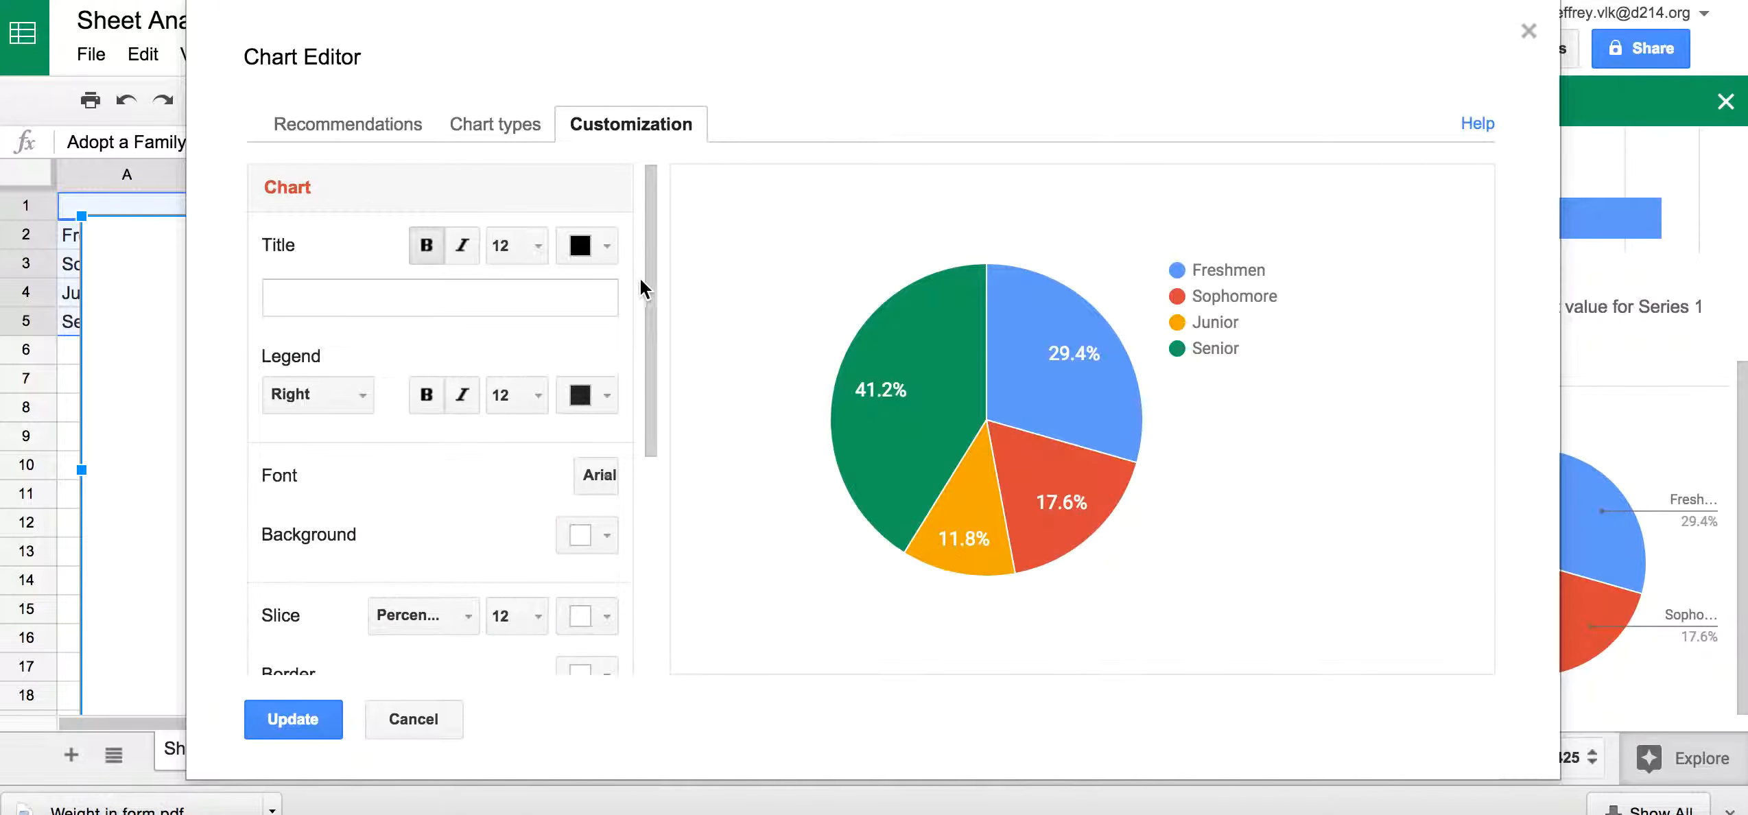
{"action": "left_click", "coordinate": [530, 299]}
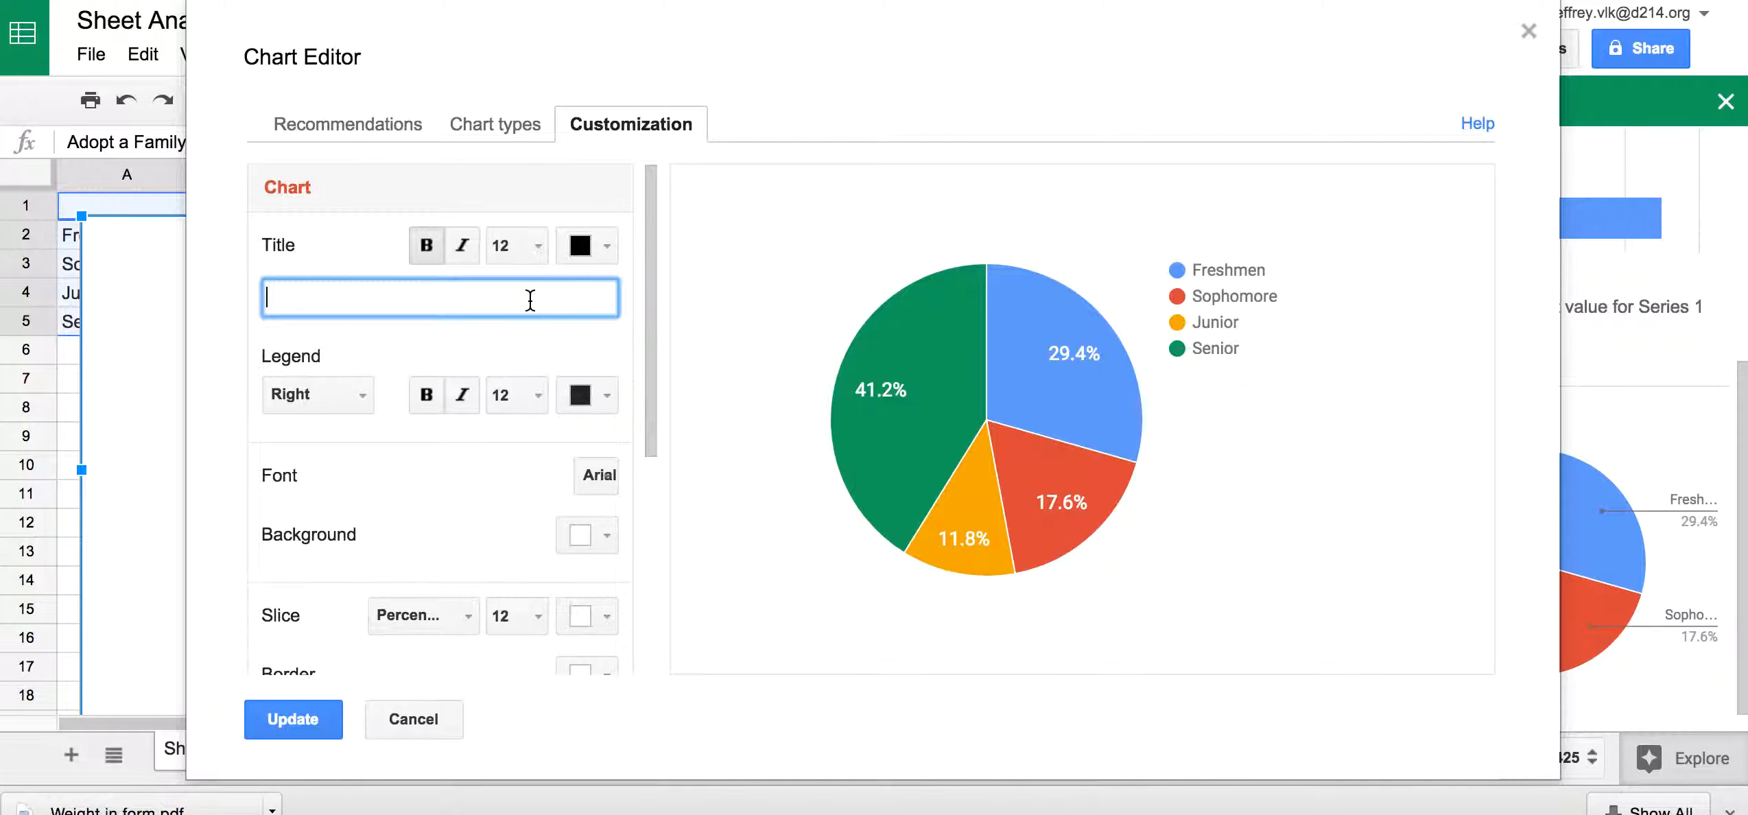
{"action": "type", "text": "Adopt a Family"}
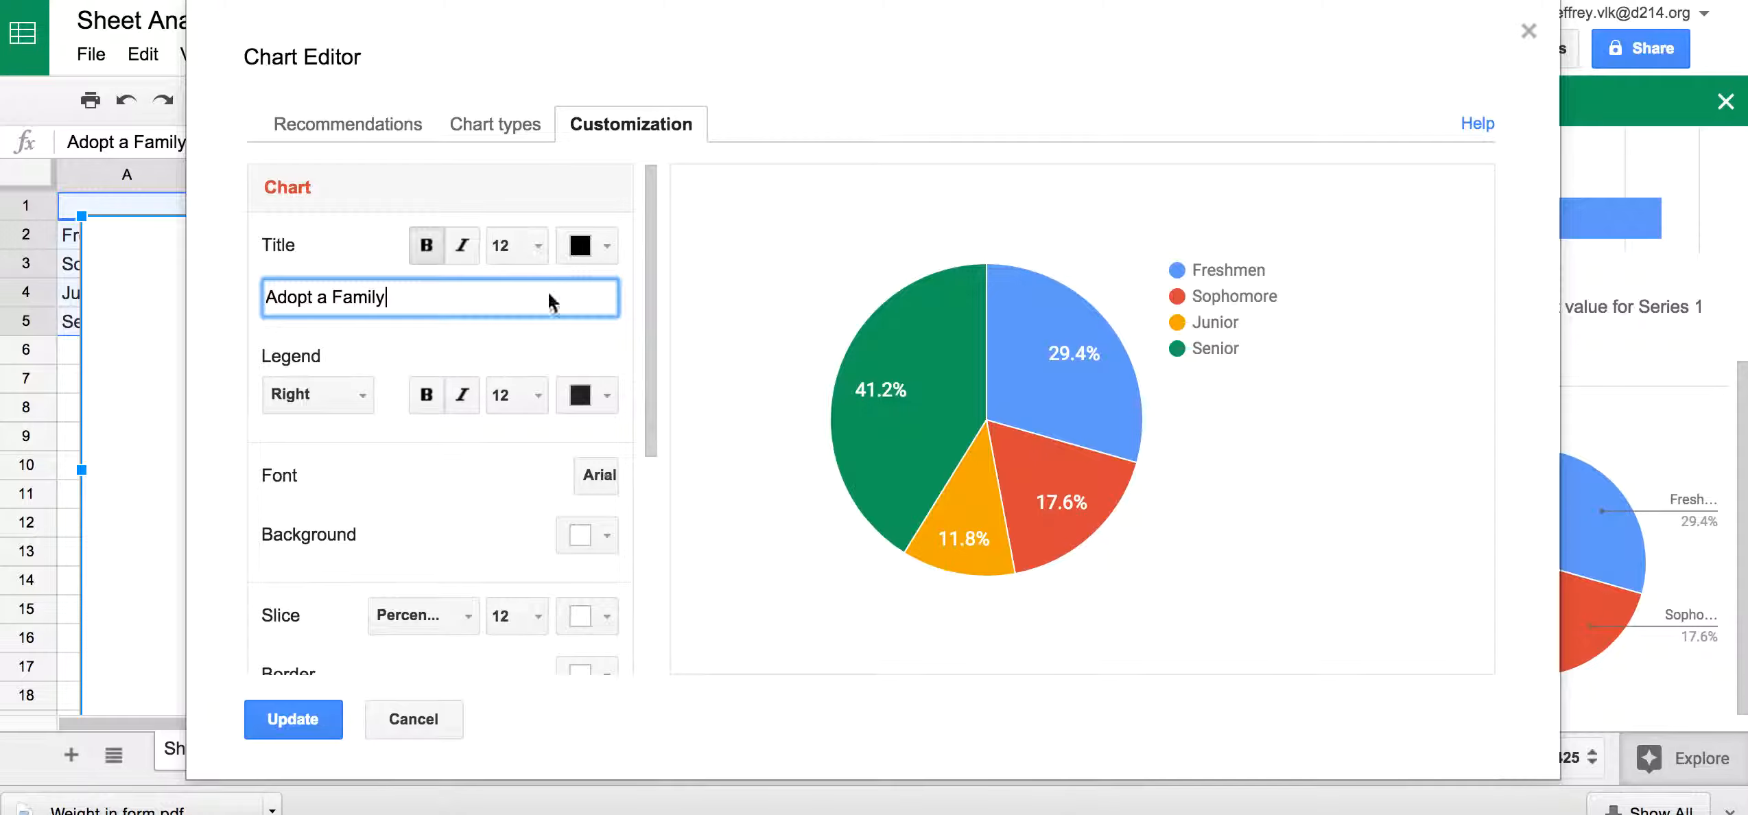
{"action": "left_click", "coordinate": [427, 514]}
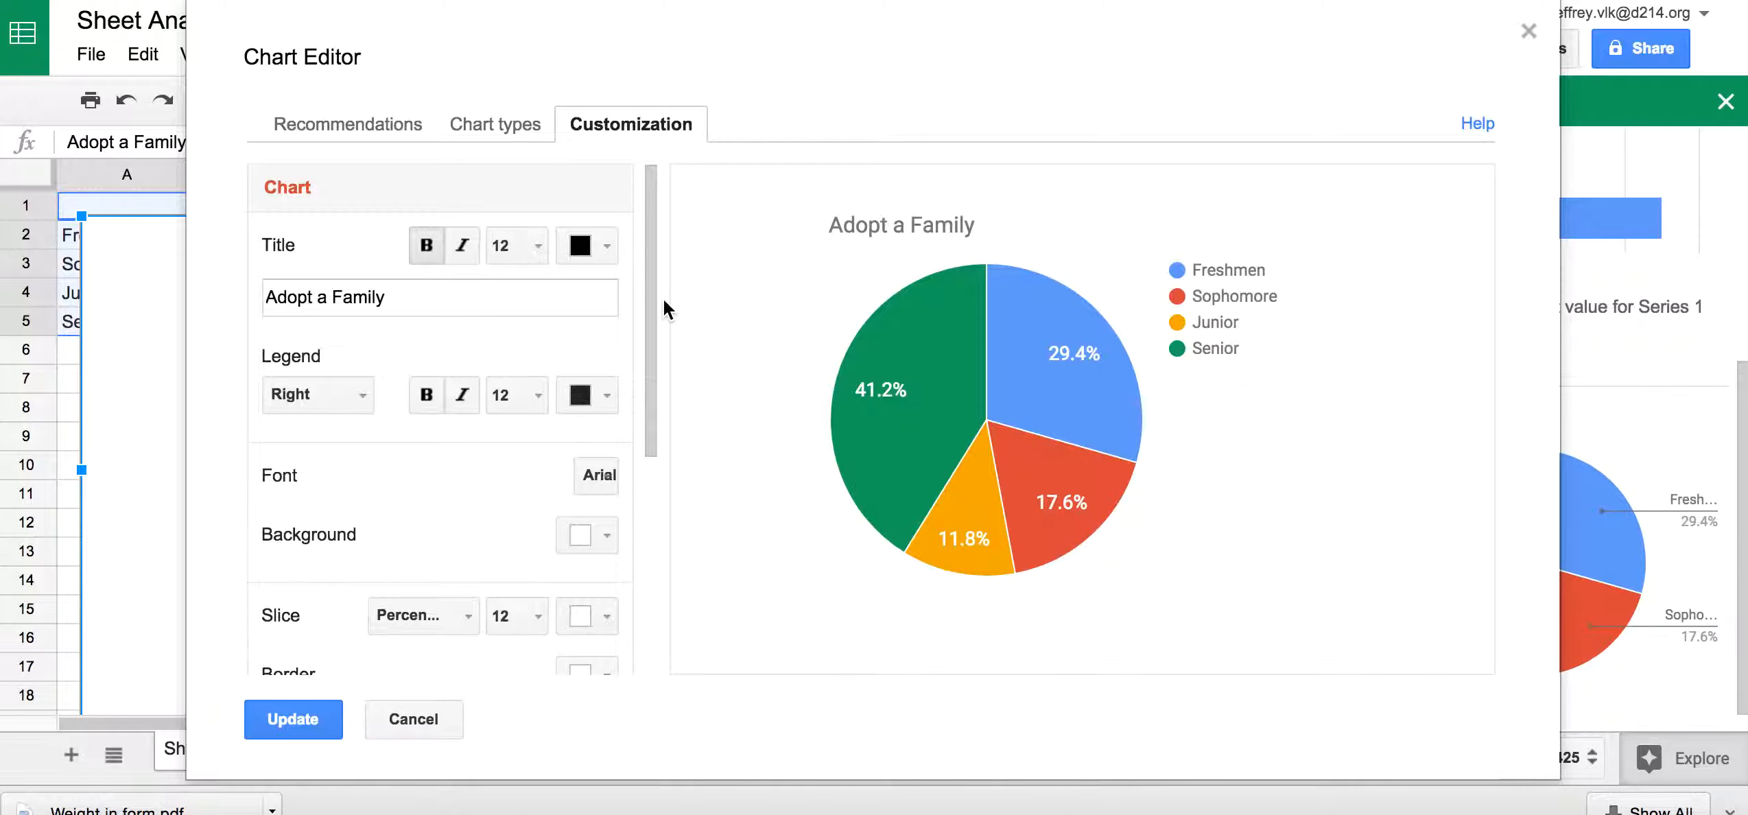
Enable the 3D and Maximize features for the pie chart
{"action": "left_click_drag", "start_coordinate": [652, 294], "coordinate": [640, 537]}
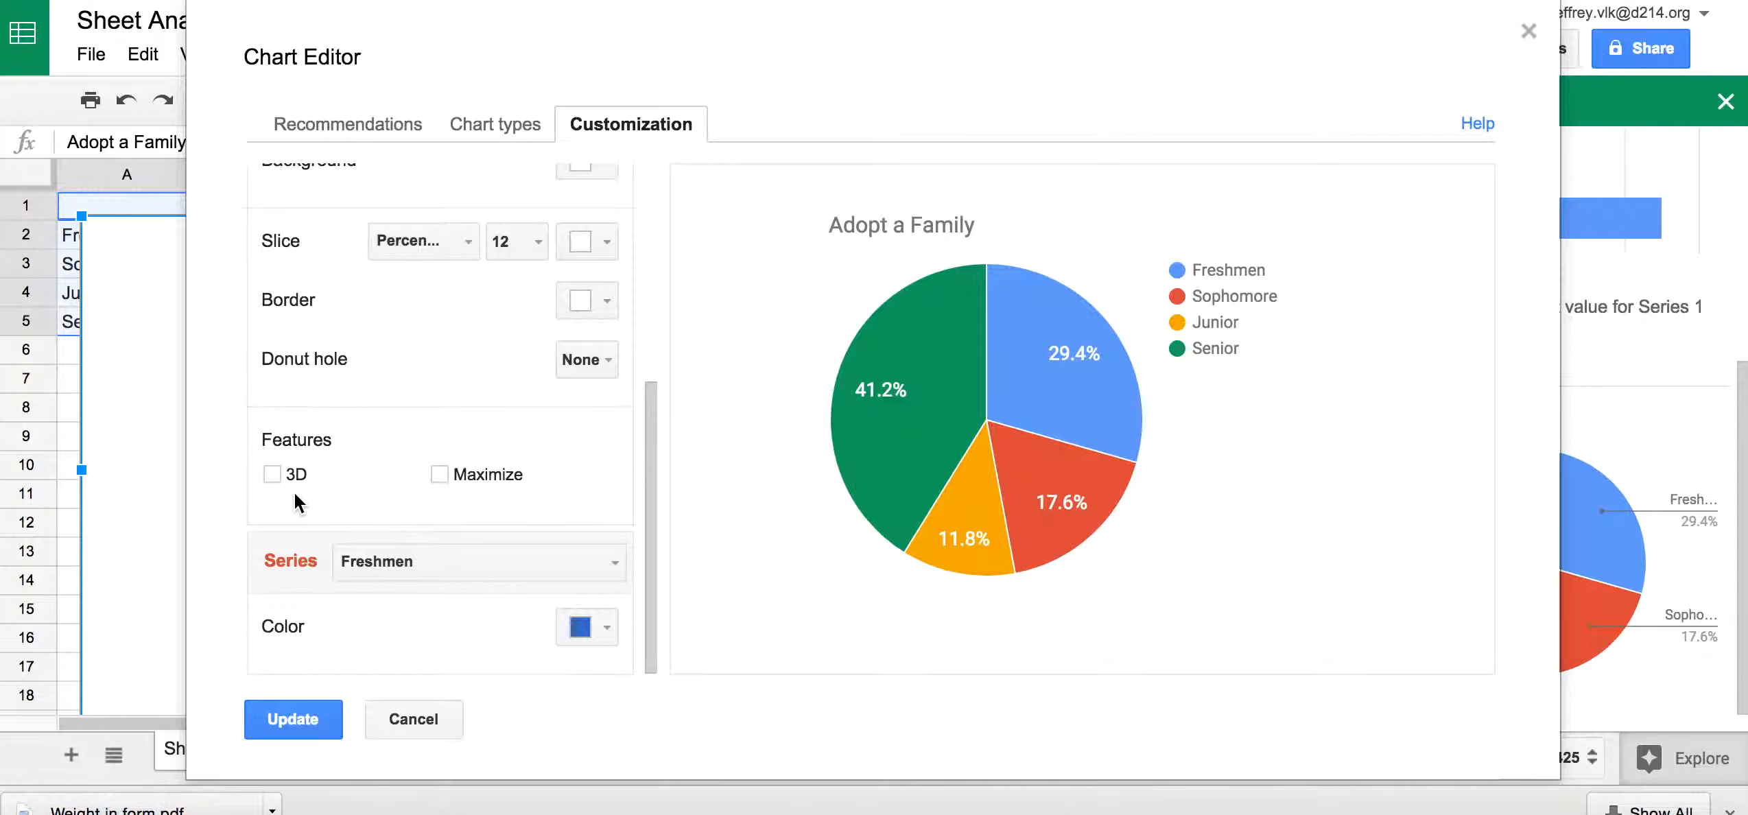
{"action": "left_click", "coordinate": [267, 473]}
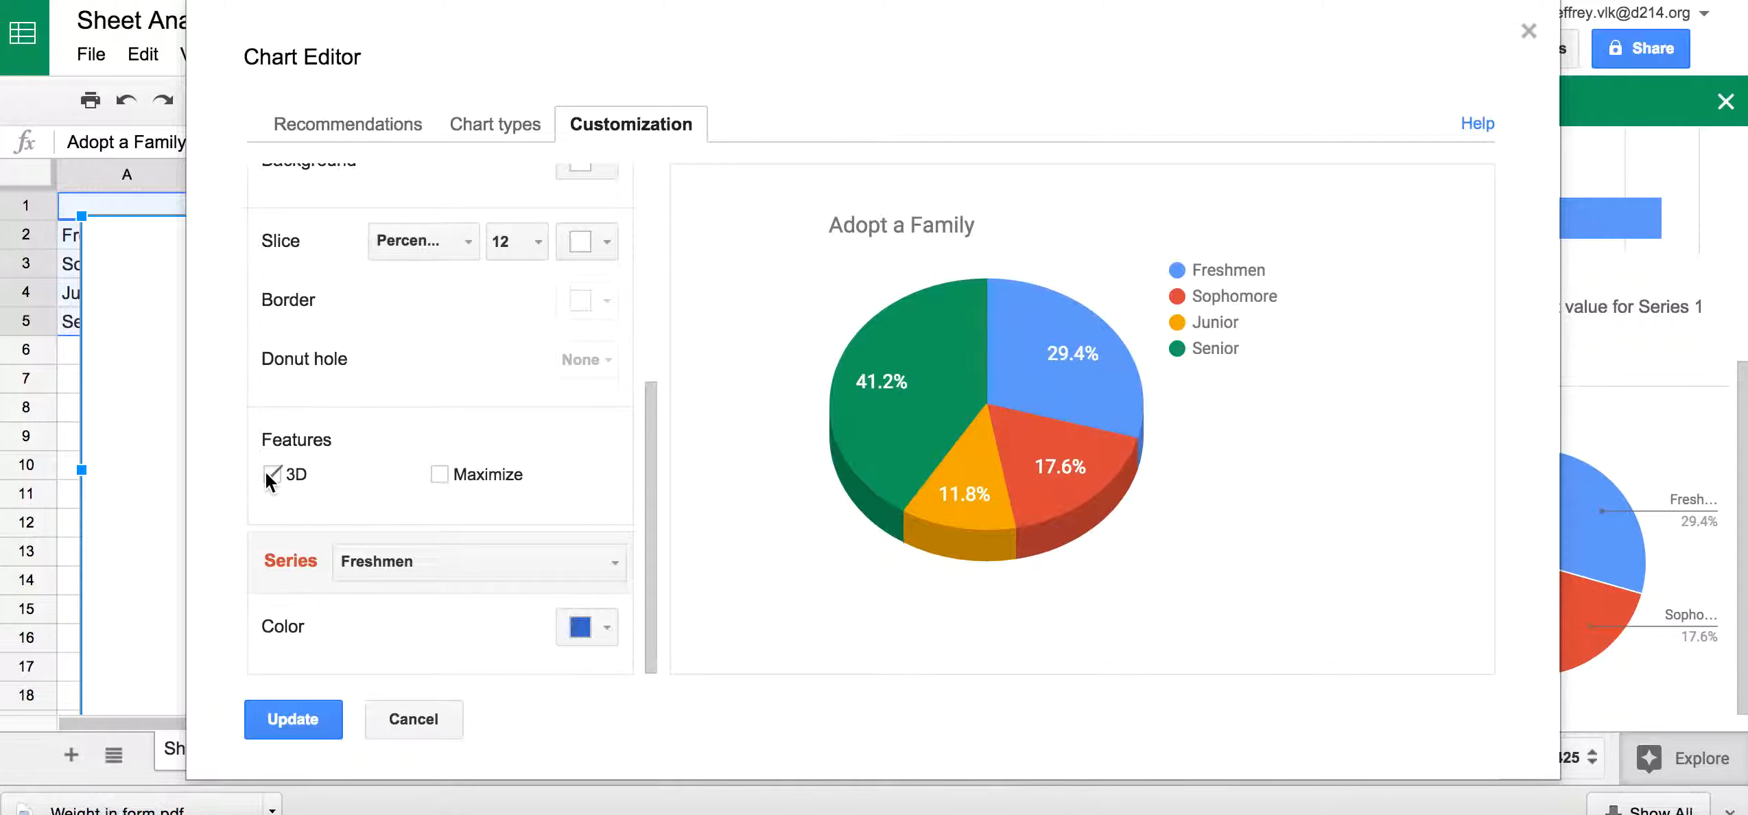
{"action": "left_click", "coordinate": [440, 474]}
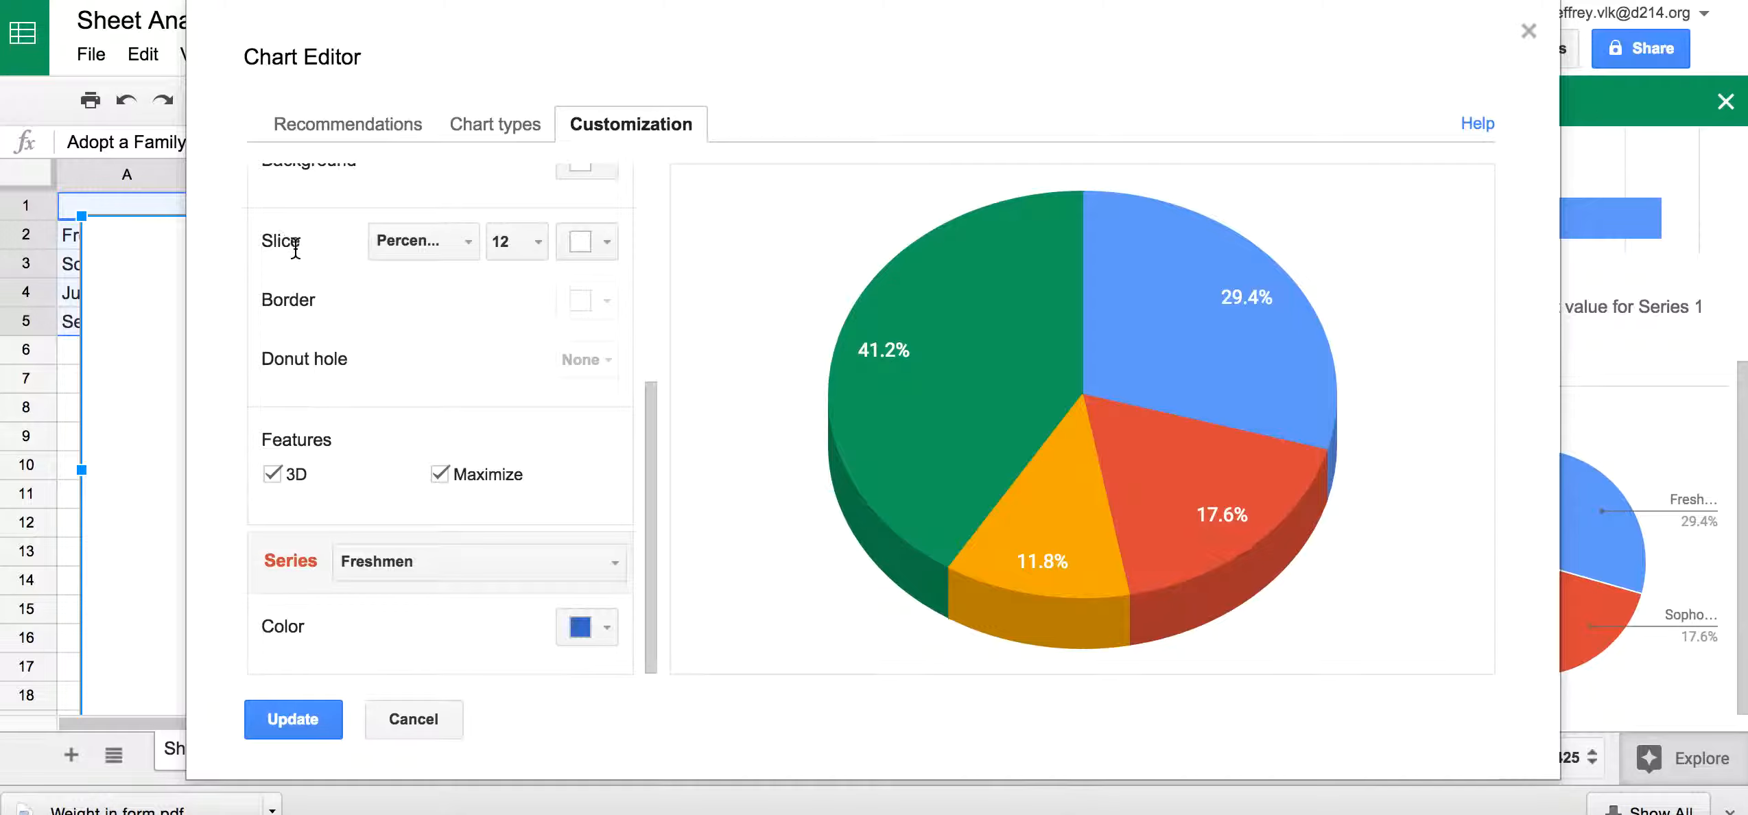
Set the pie slices to show Value instead of percentages and update the chart
{"action": "mouse_move", "coordinate": [1018, 280]}
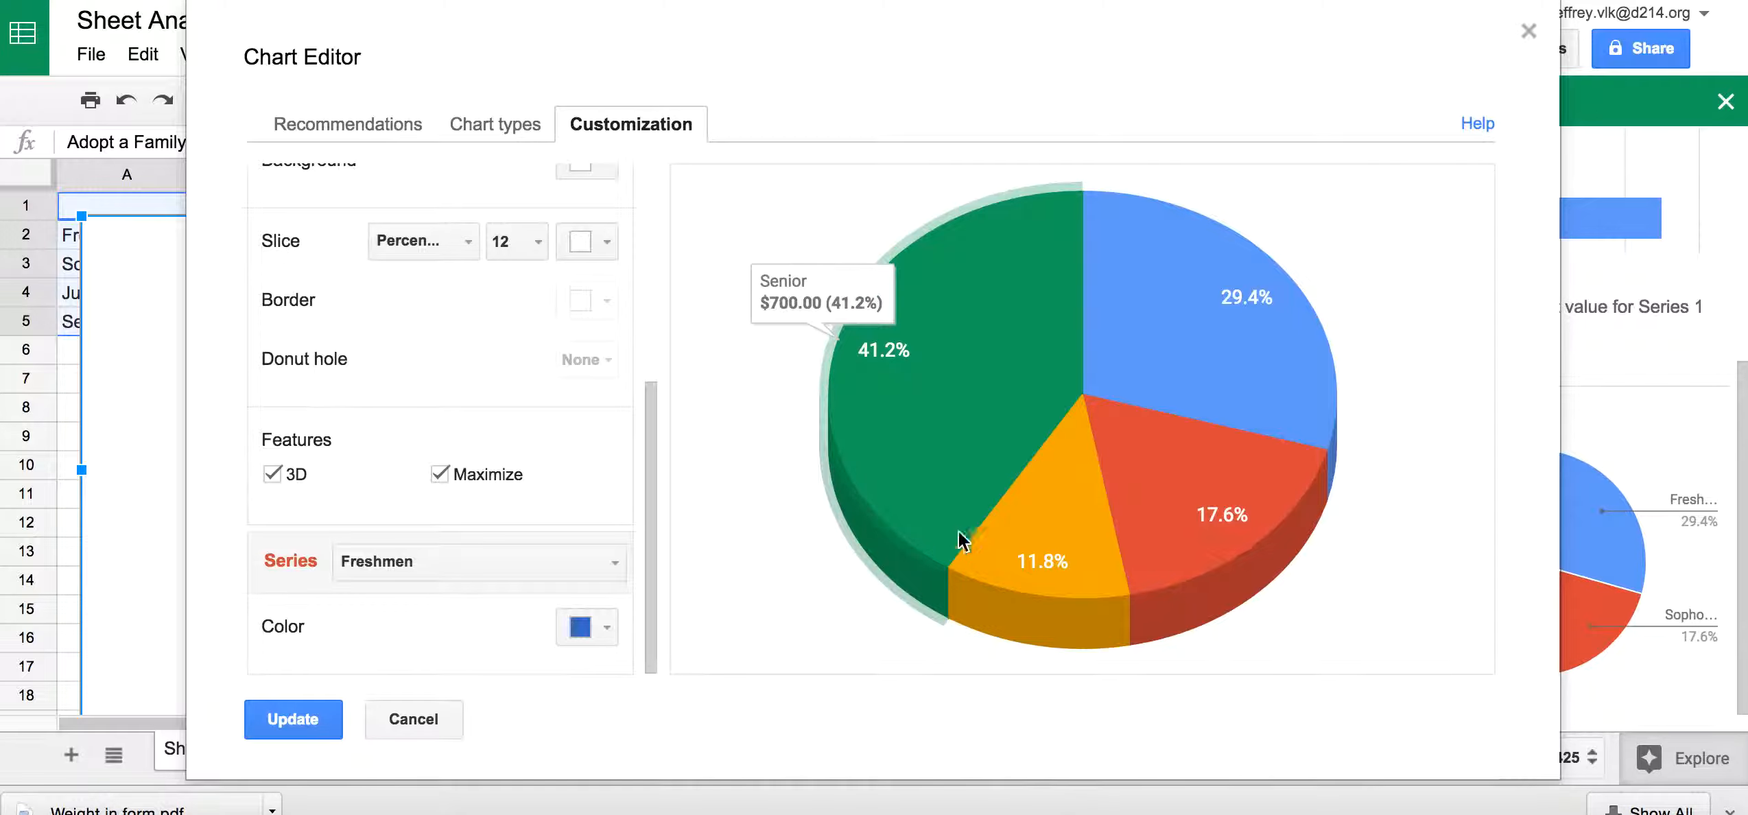
{"action": "left_click", "coordinate": [448, 242]}
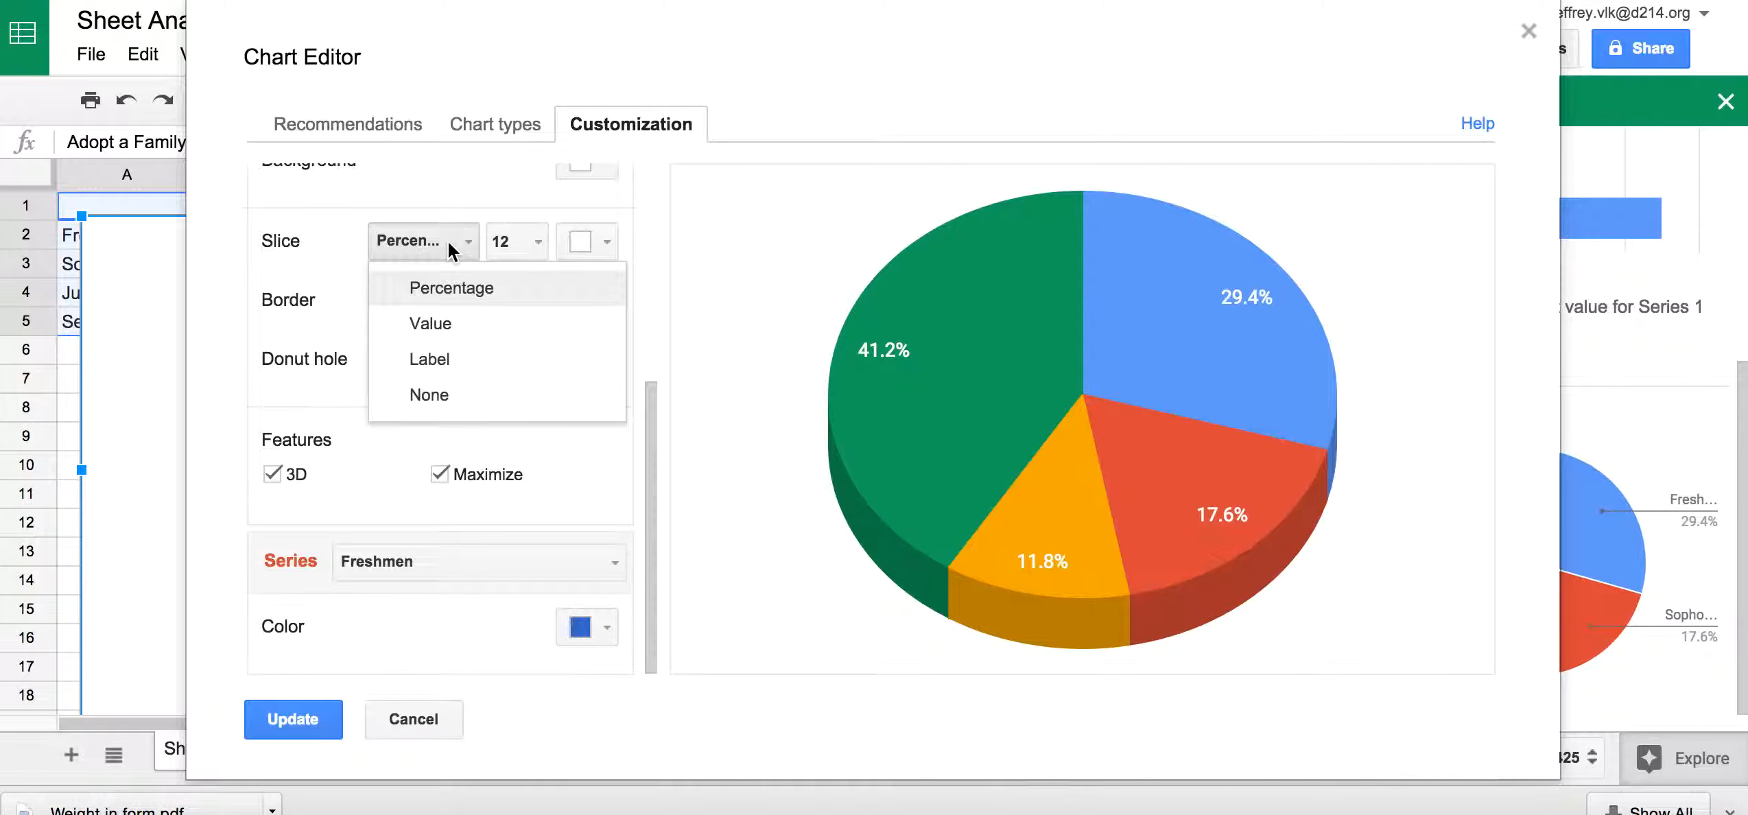
{"action": "left_click", "coordinate": [453, 326]}
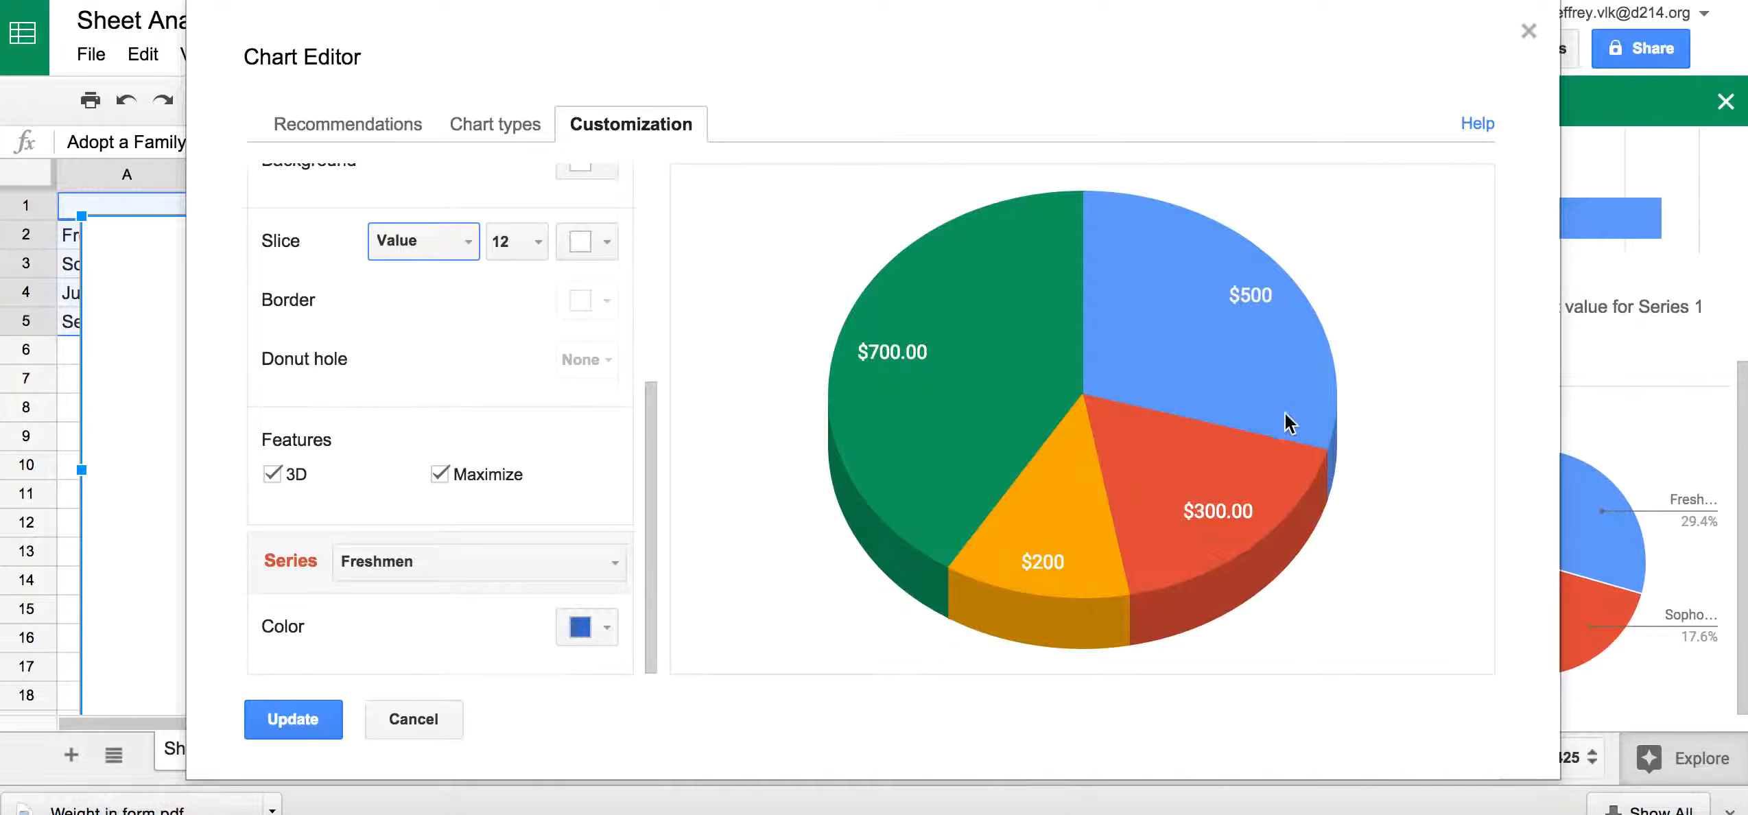
{"action": "mouse_move", "coordinate": [884, 352]}
{"action": "left_click", "coordinate": [303, 722]}
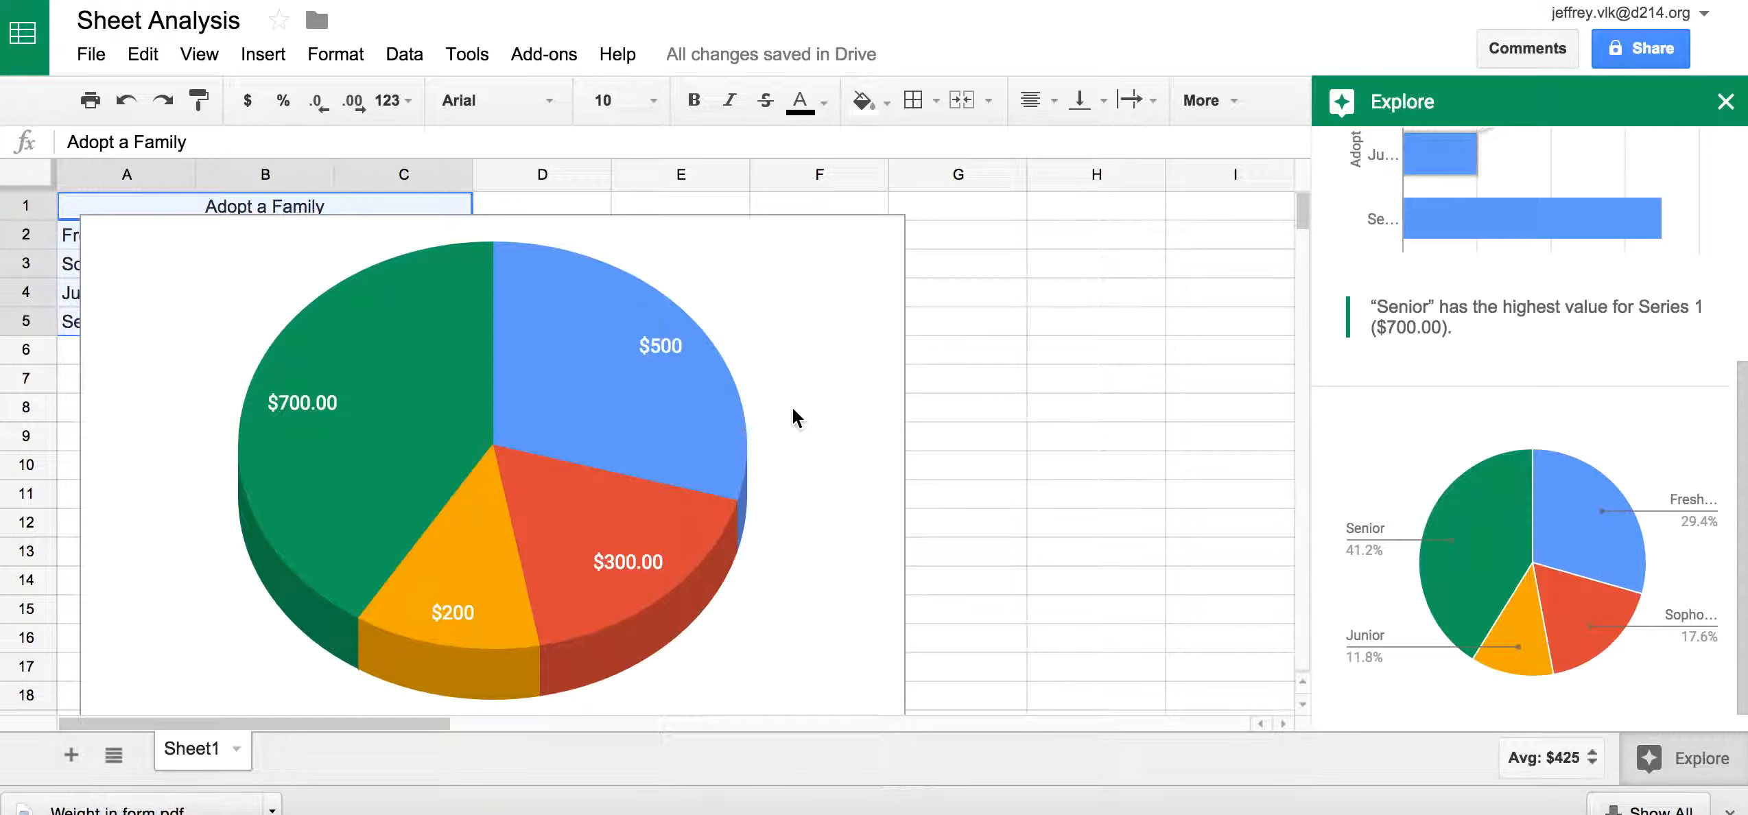
Reopen the pie chart's advanced settings, turn off the Maximize feature and update the chart
{"action": "scroll", "coordinate": [684, 354], "scroll_direction": "down", "scroll_amount": 3}
{"action": "scroll", "coordinate": [684, 353], "scroll_direction": "up", "scroll_amount": 3}
{"action": "left_click", "coordinate": [775, 377]}
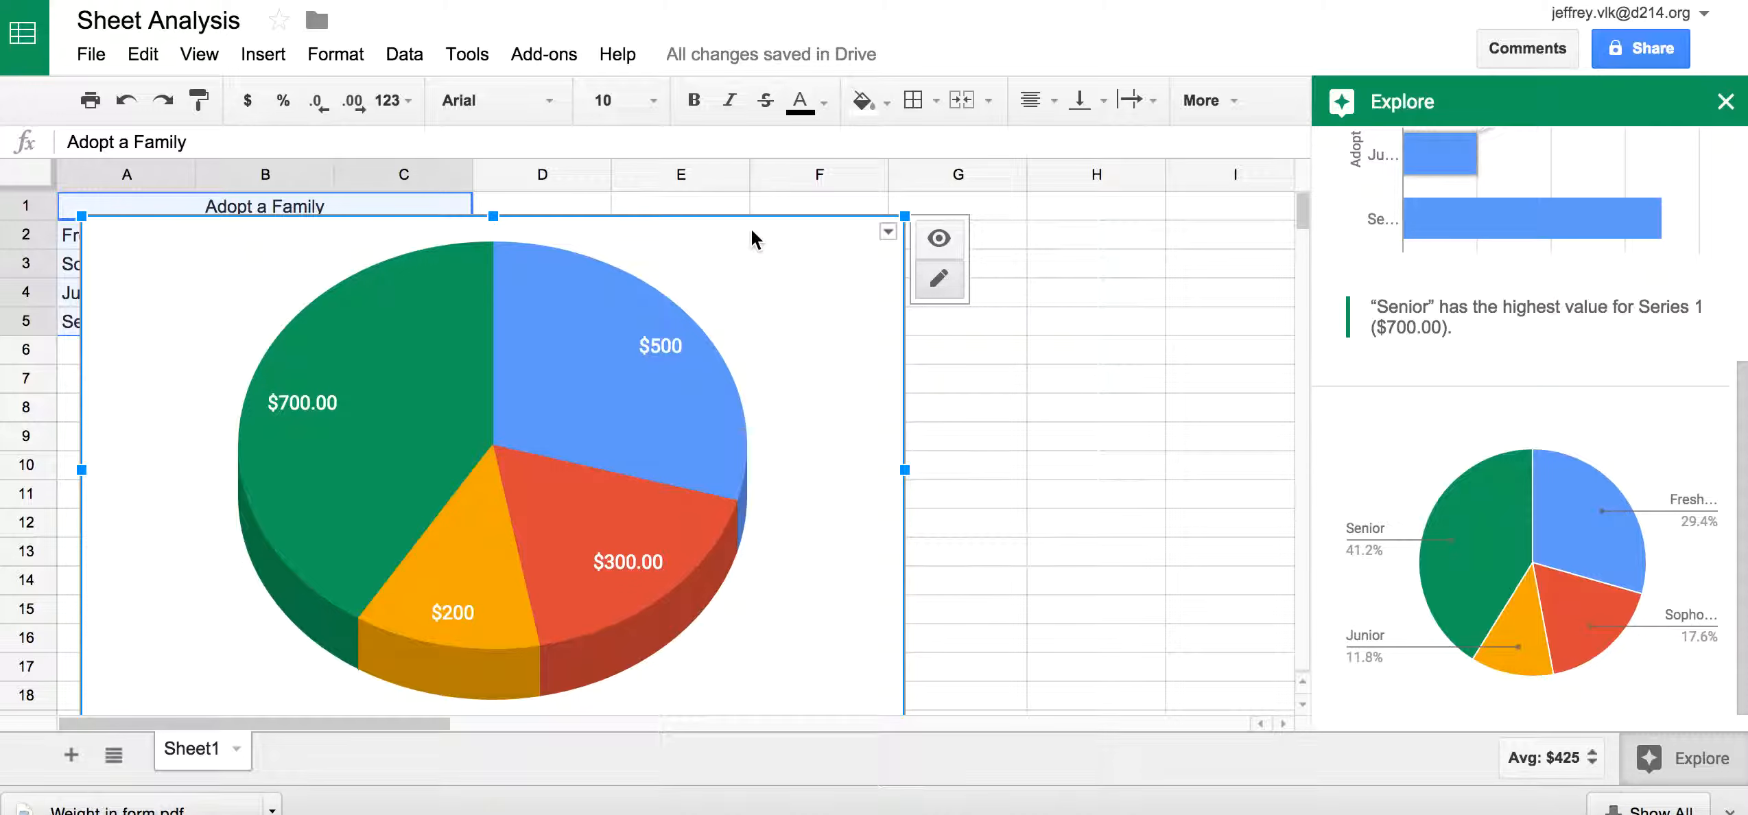
{"action": "left_click", "coordinate": [887, 233]}
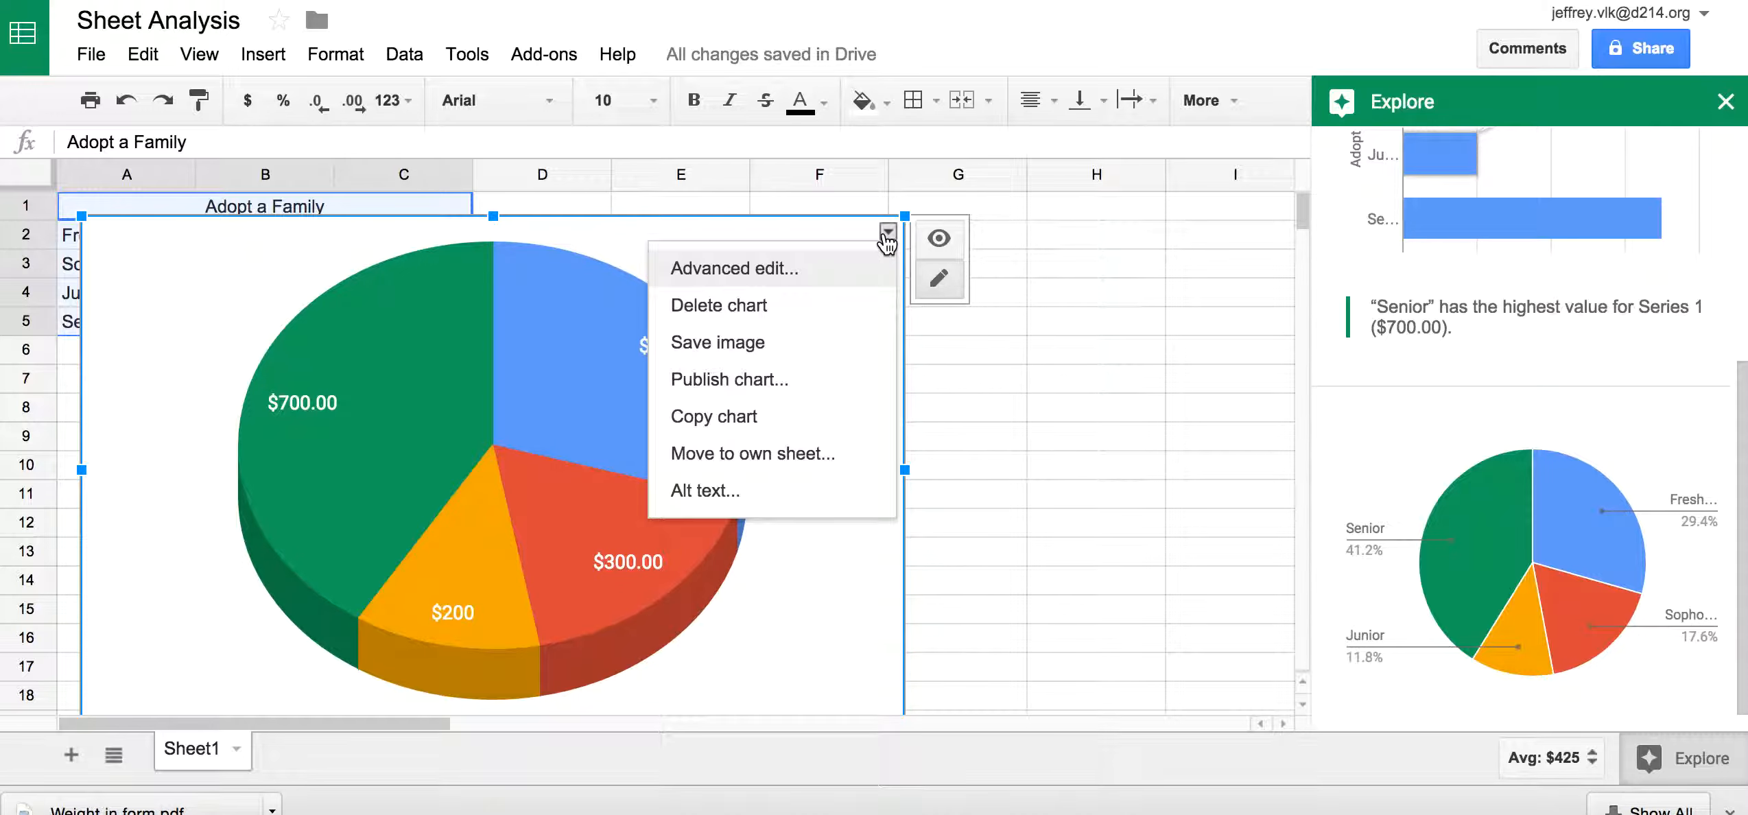
{"action": "left_click", "coordinate": [793, 271]}
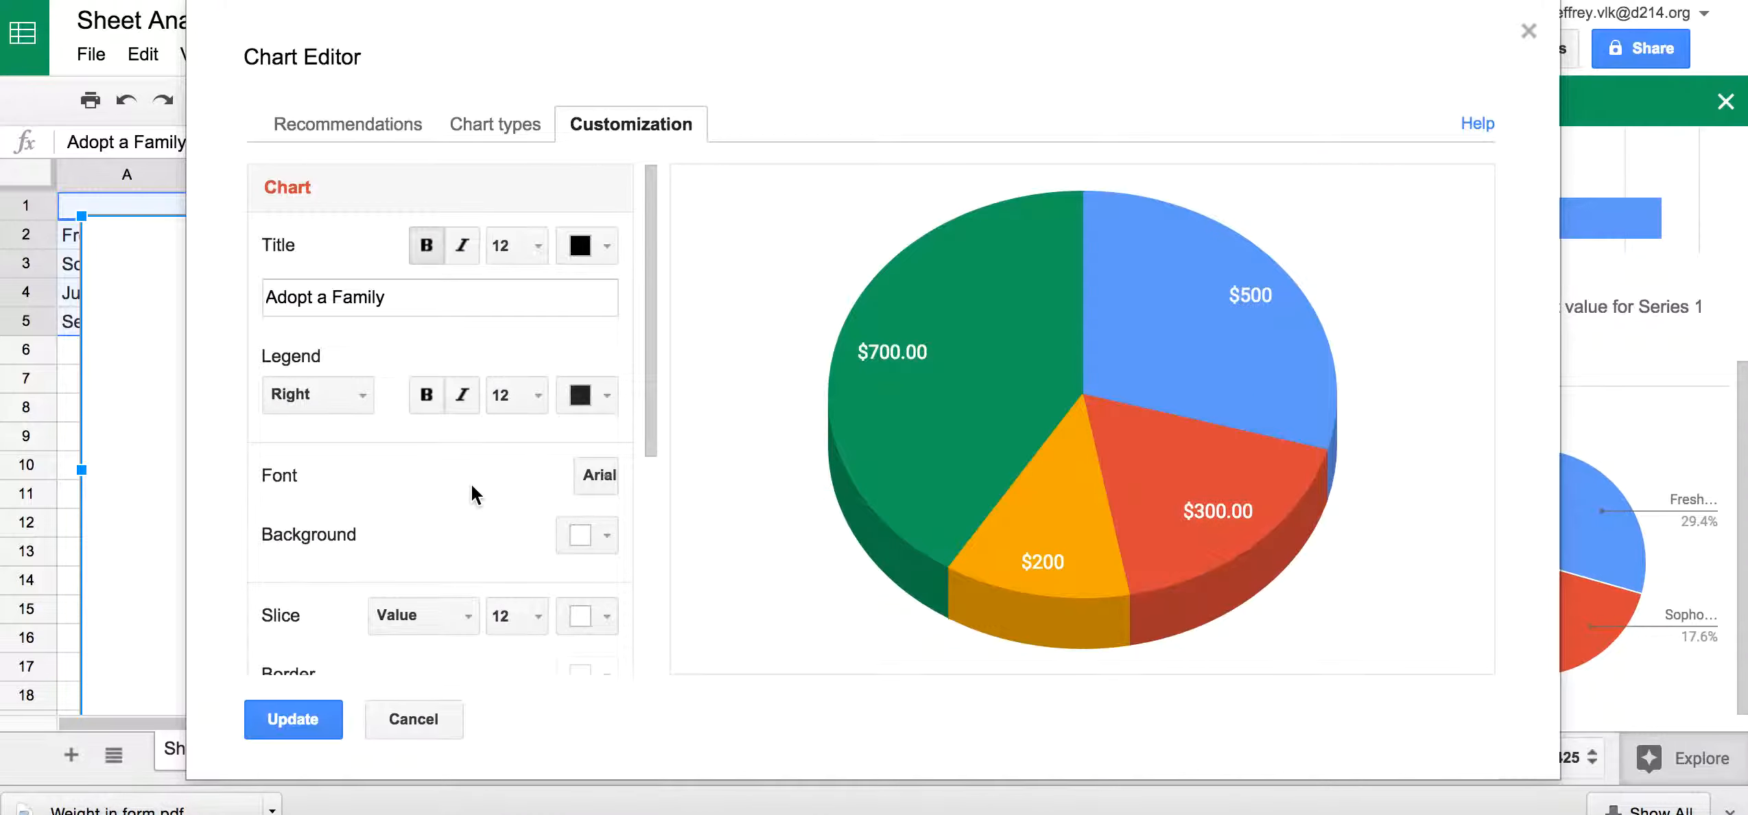
{"action": "scroll", "coordinate": [471, 485], "scroll_direction": "down", "scroll_amount": 5}
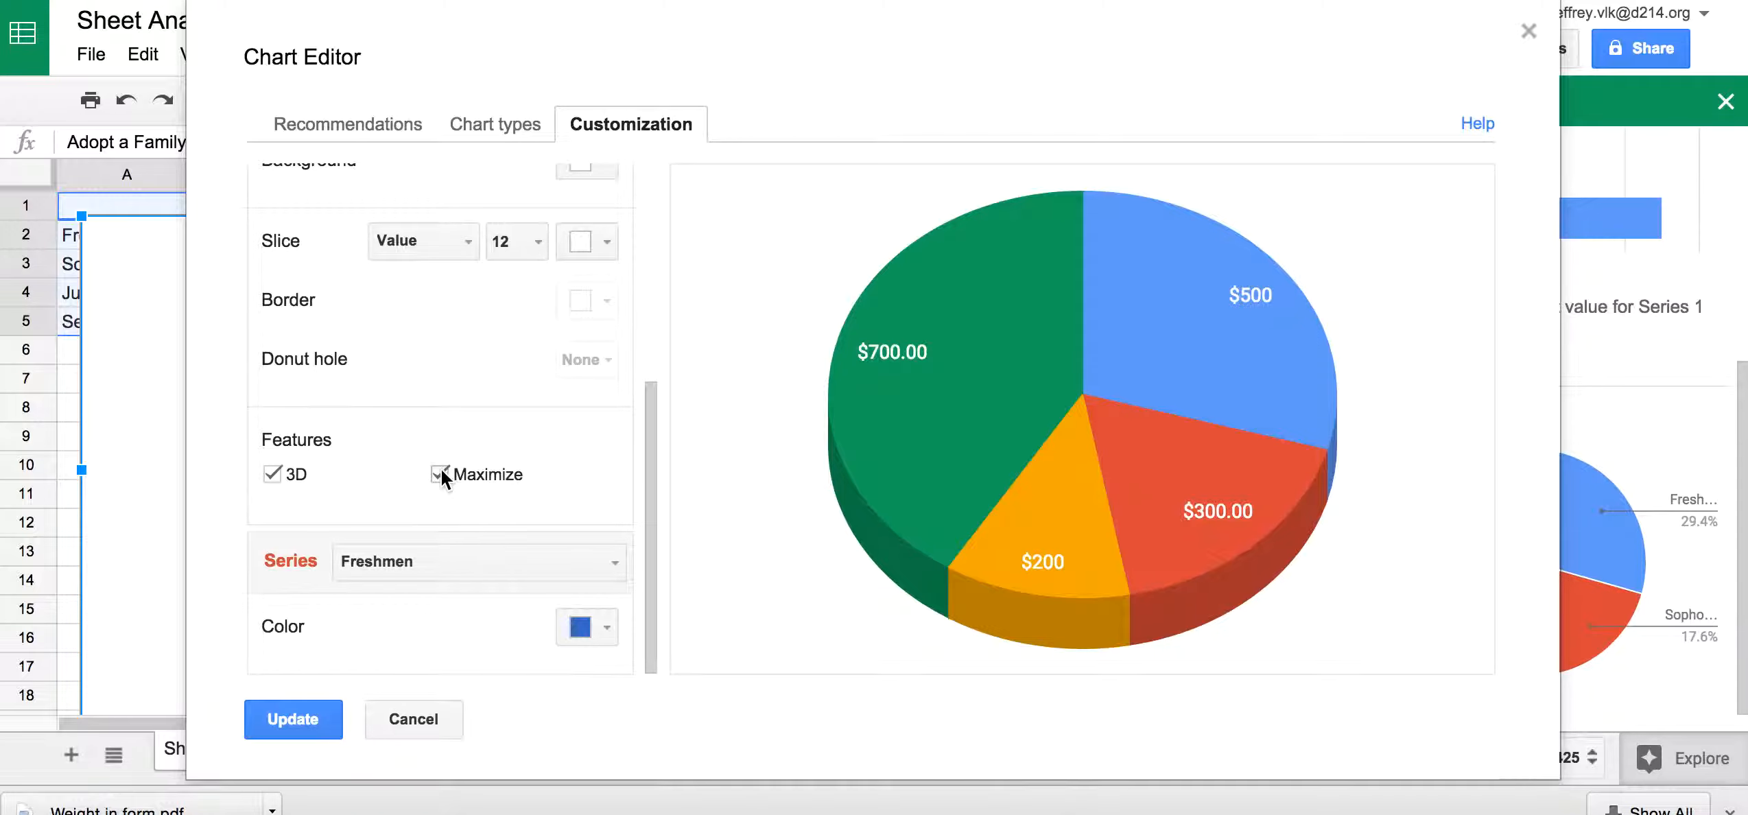
{"action": "left_click", "coordinate": [440, 472]}
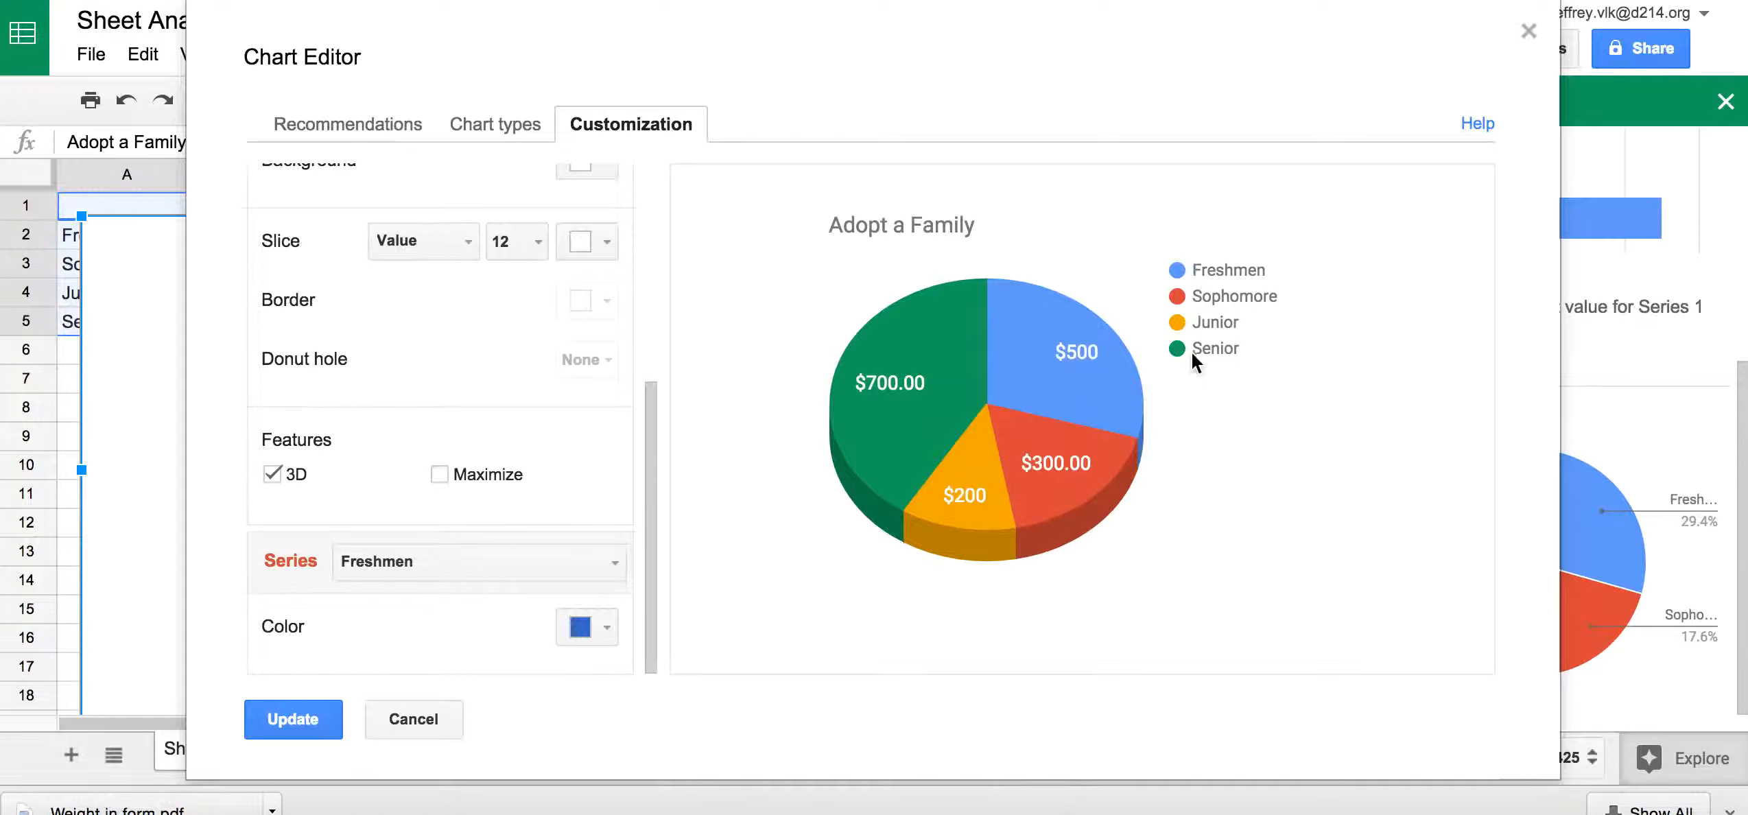
{"action": "left_click", "coordinate": [310, 726]}
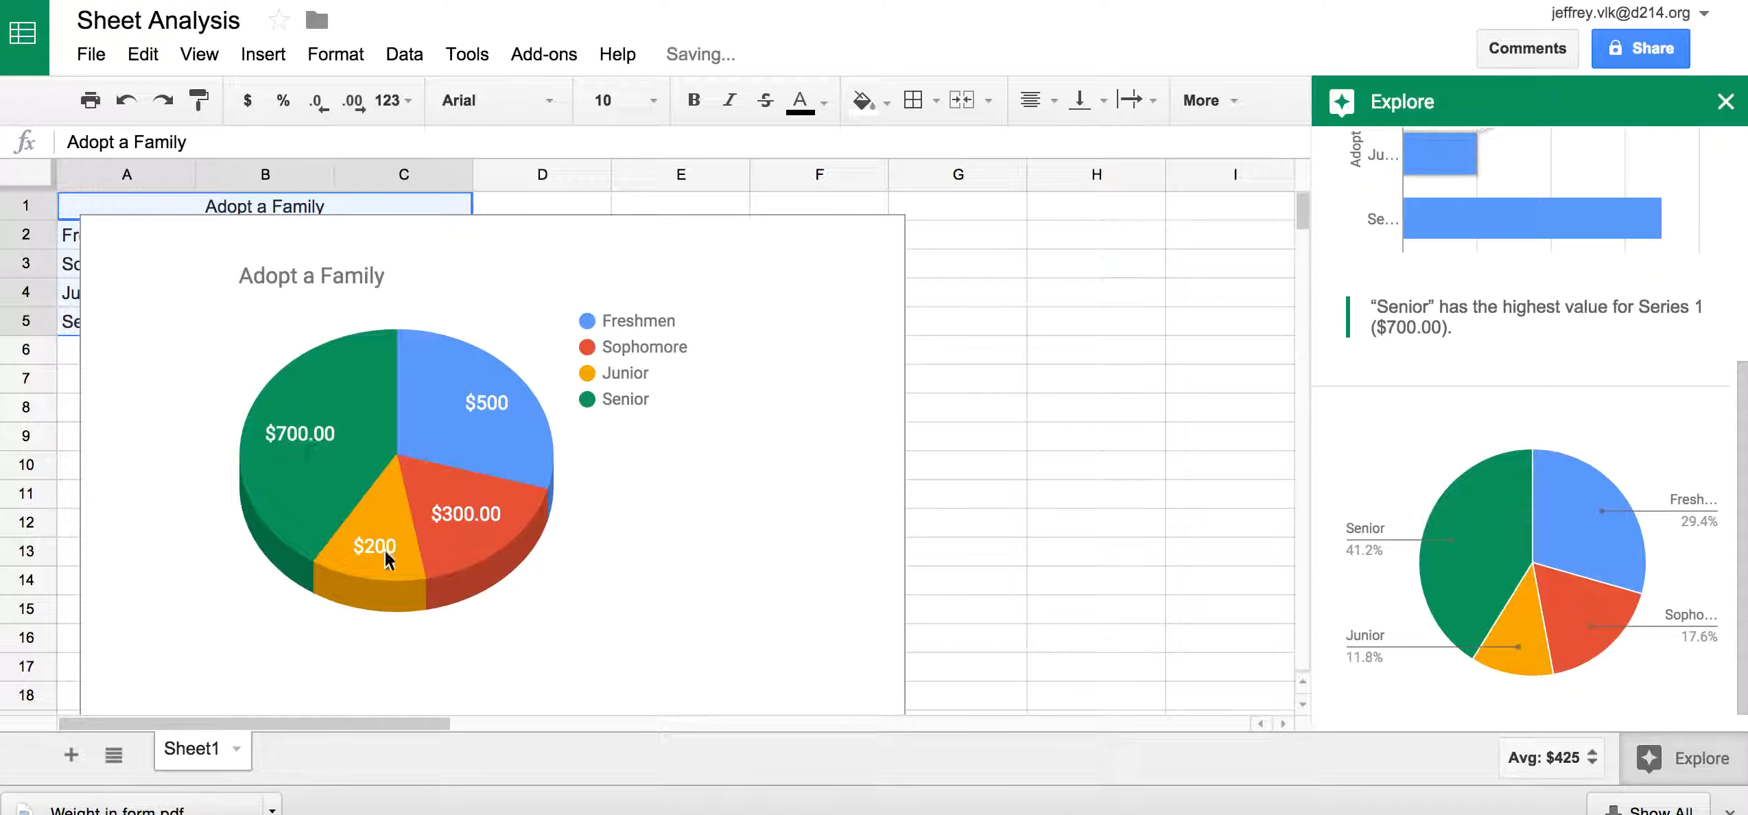
Move the pie chart directly below the data table, starting at row 6, and close Explore
{"action": "left_click", "coordinate": [473, 233]}
{"action": "left_click_drag", "start_coordinate": [511, 252], "coordinate": [414, 381]}
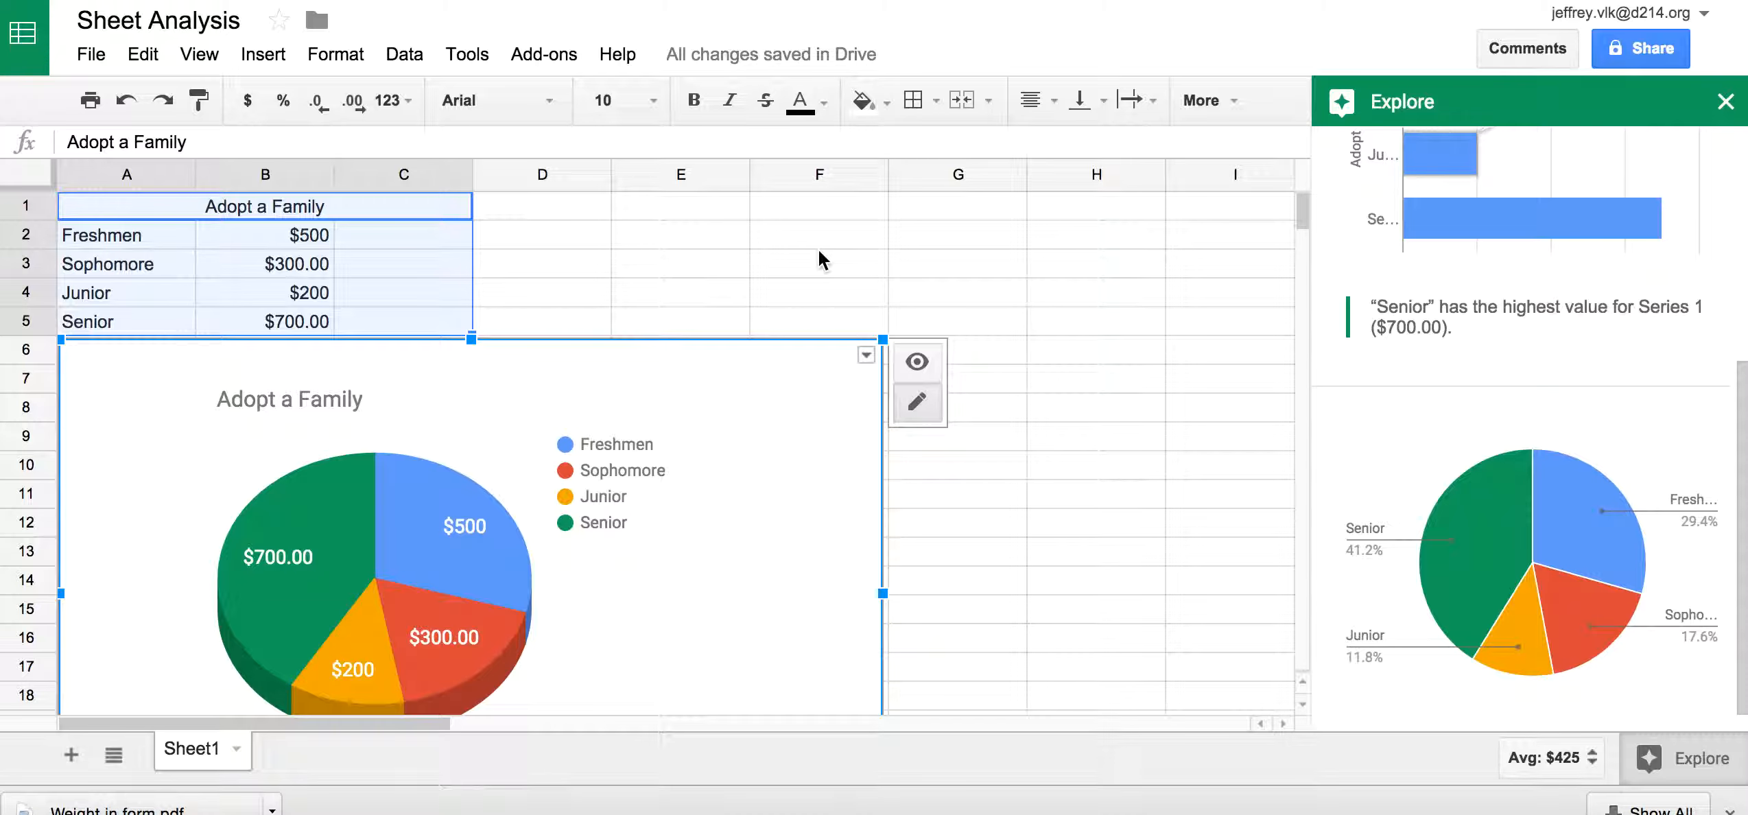
{"action": "left_click", "coordinate": [1726, 103]}
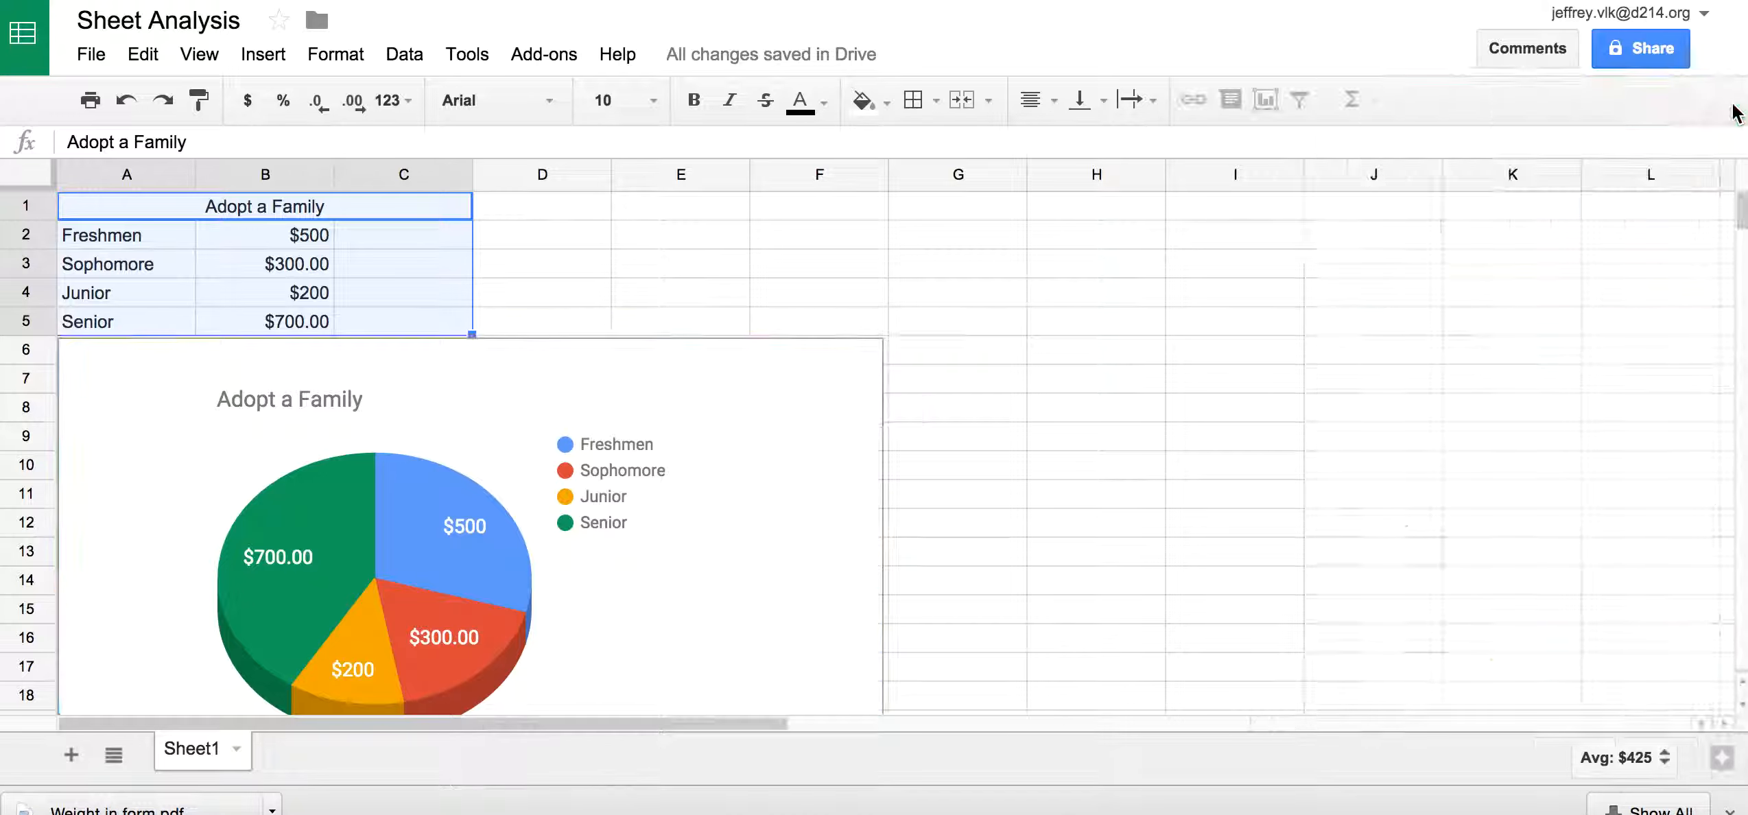